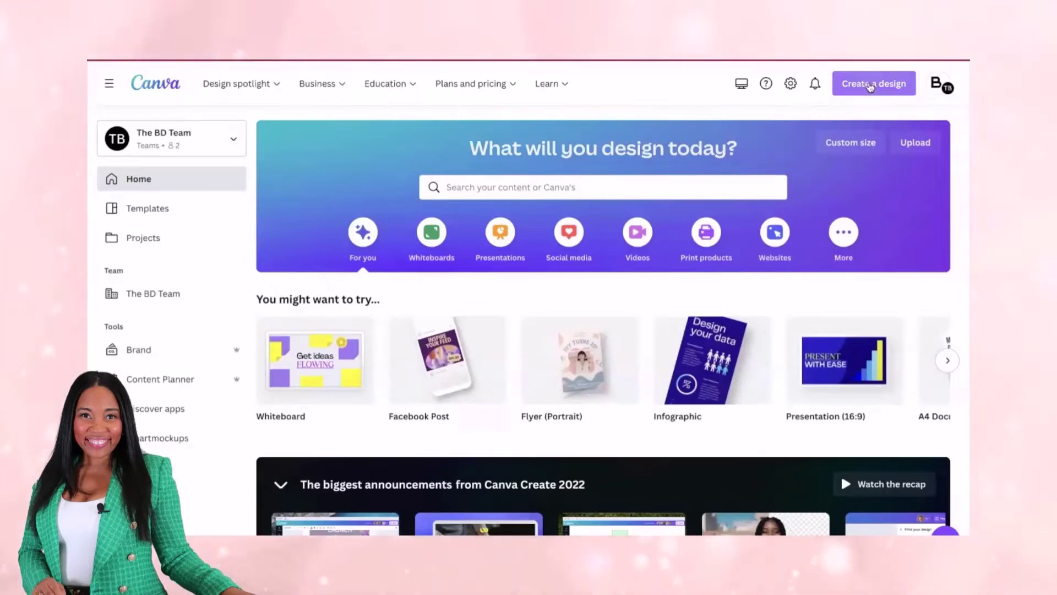
Start a new blank US Letter Document design from the Create a design menu
{"action": "left_click", "coordinate": [871, 88]}
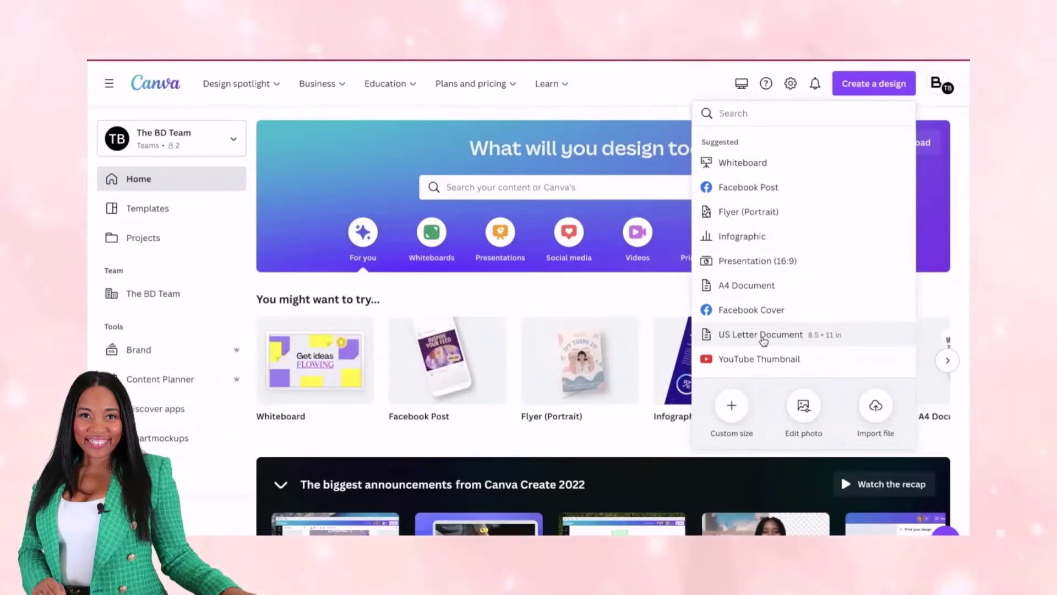
{"action": "left_click", "coordinate": [758, 335]}
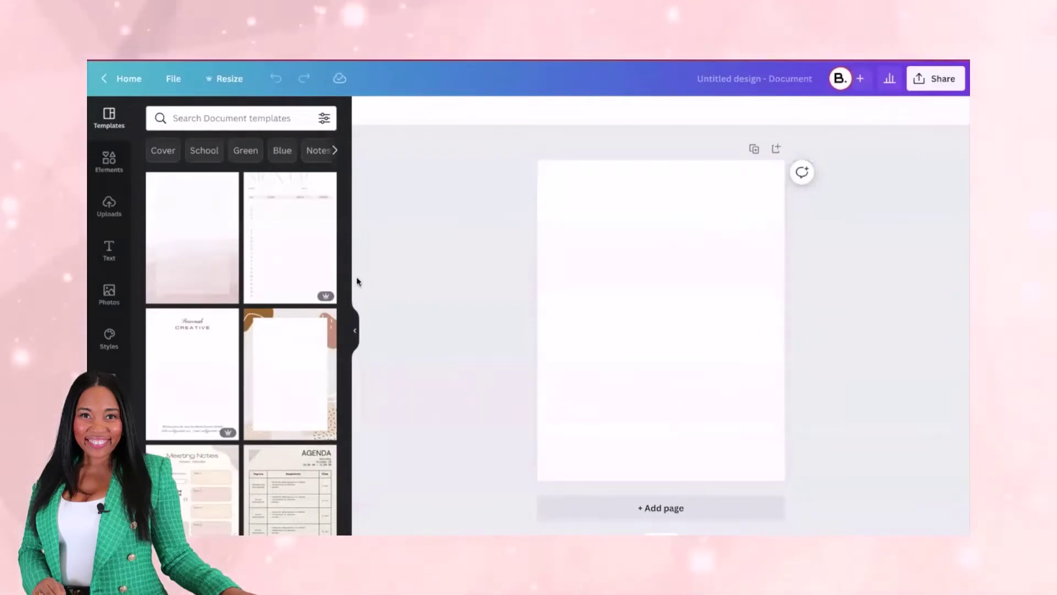
{"action": "scroll", "coordinate": [250, 315], "scroll_direction": "down", "scroll_amount": 1}
{"action": "scroll", "coordinate": [250, 315], "scroll_direction": "down", "scroll_amount": 10}
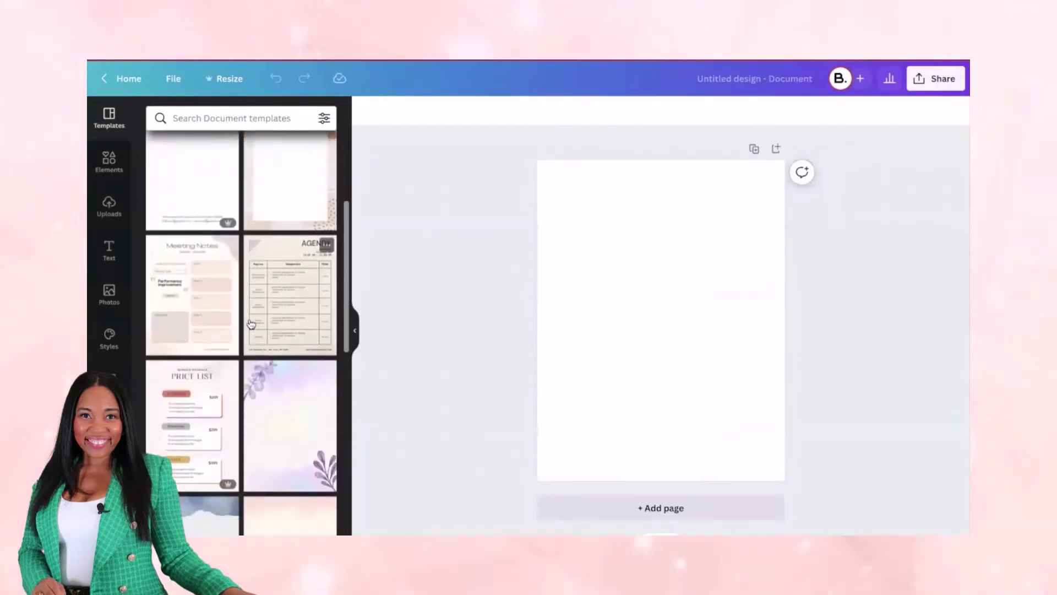
{"action": "scroll", "coordinate": [249, 318], "scroll_direction": "down", "scroll_amount": 5}
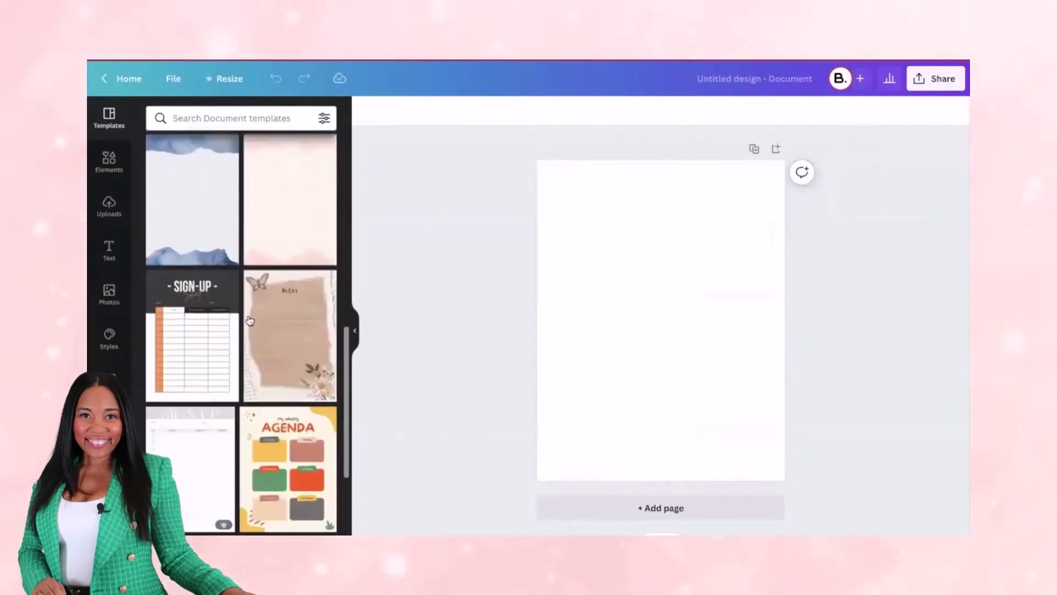
{"action": "scroll", "coordinate": [248, 318], "scroll_direction": "down", "scroll_amount": 2}
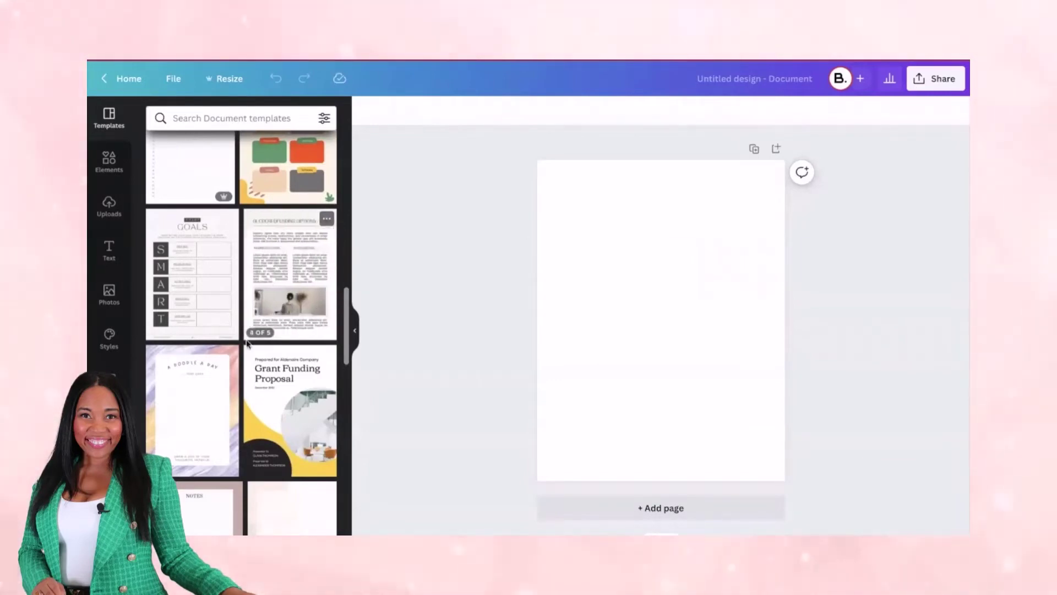
{"action": "scroll", "coordinate": [248, 358], "scroll_direction": "down", "scroll_amount": 5}
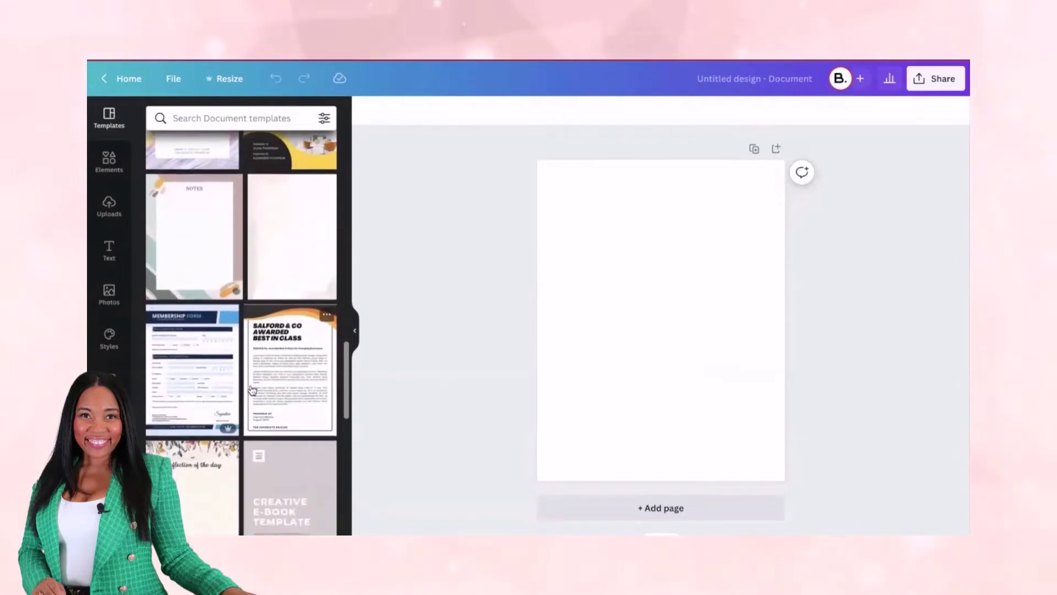
{"action": "scroll", "coordinate": [251, 389], "scroll_direction": "down", "scroll_amount": 3}
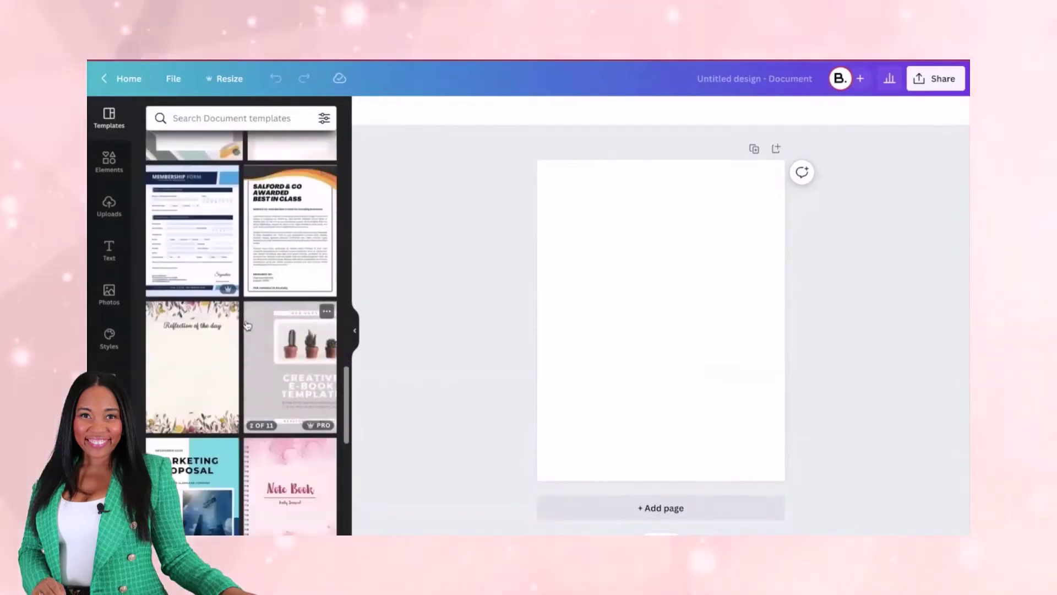
{"action": "scroll", "coordinate": [242, 308], "scroll_direction": "down", "scroll_amount": 7}
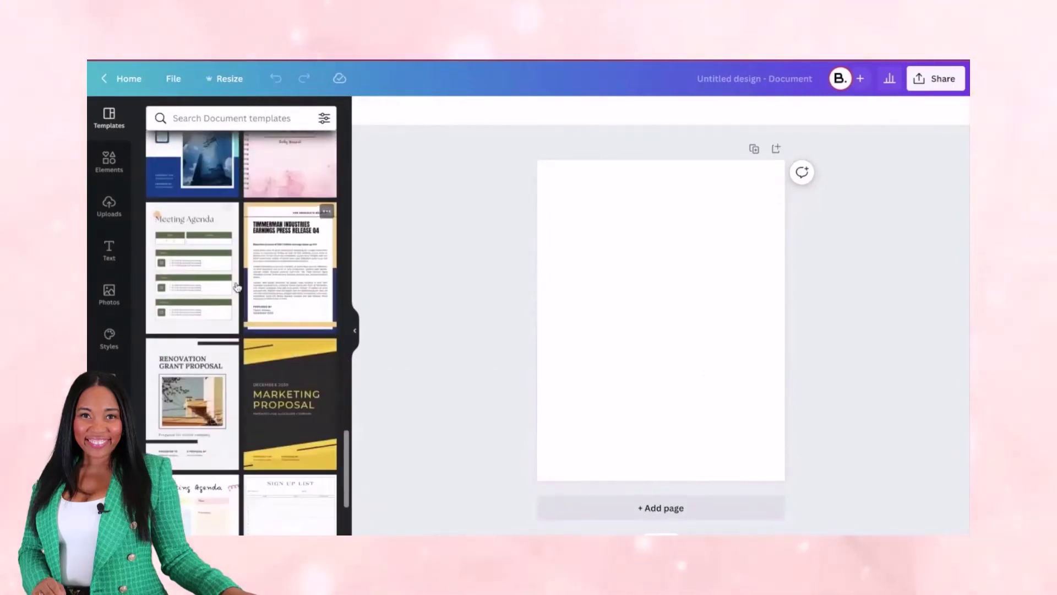
{"action": "scroll", "coordinate": [231, 347], "scroll_direction": "down", "scroll_amount": 3}
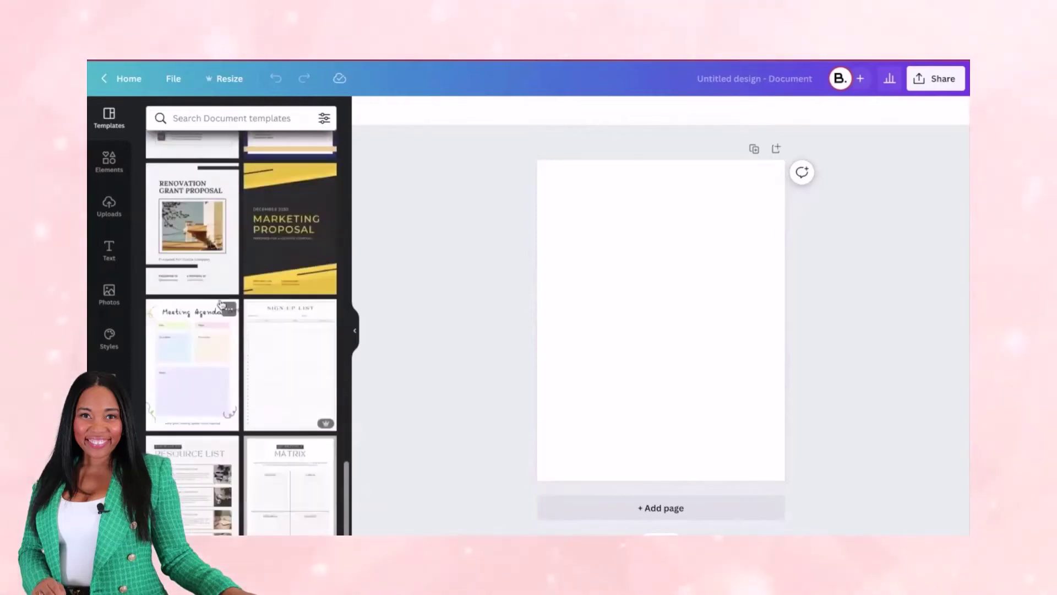
{"action": "scroll", "coordinate": [271, 344], "scroll_direction": "down", "scroll_amount": 3}
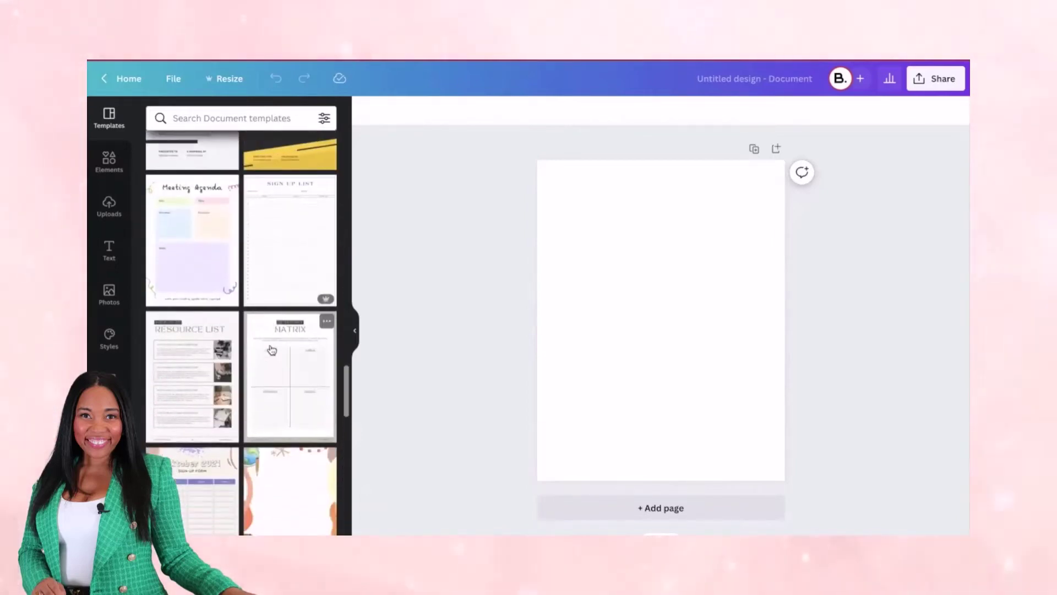
Apply the Quarterly Matrix template to page 1, add a second page, then return to Page 1
{"action": "left_click", "coordinate": [292, 392]}
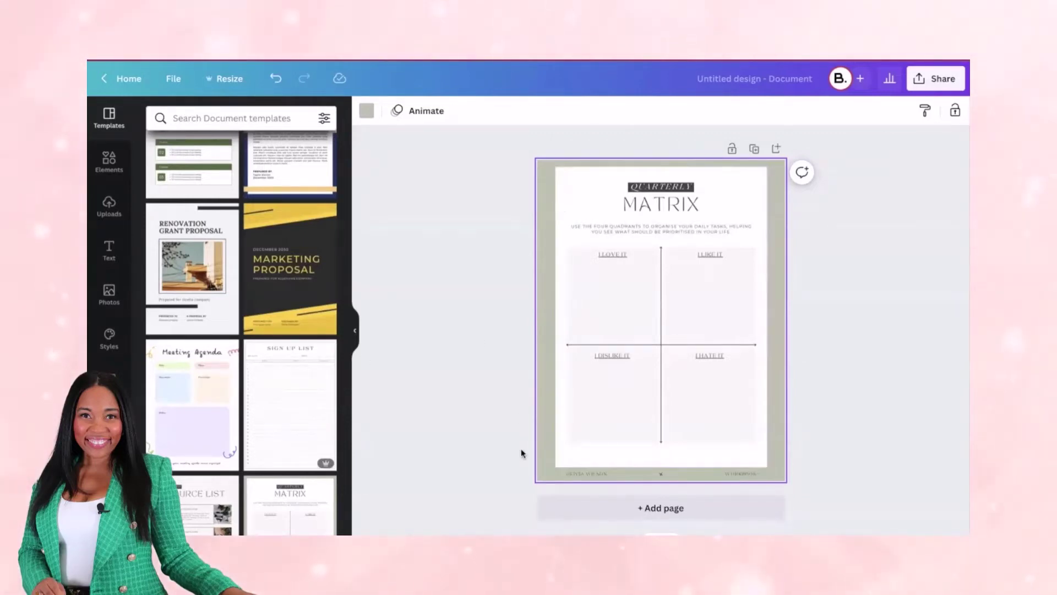
{"action": "left_click", "coordinate": [563, 510]}
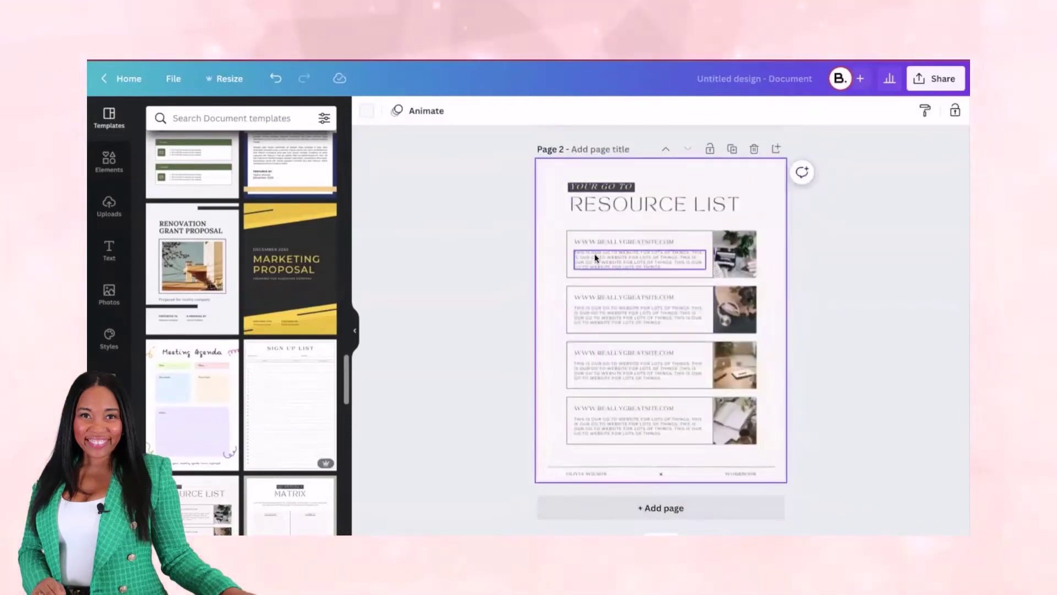
{"action": "scroll", "coordinate": [591, 253], "scroll_direction": "up", "scroll_amount": 6}
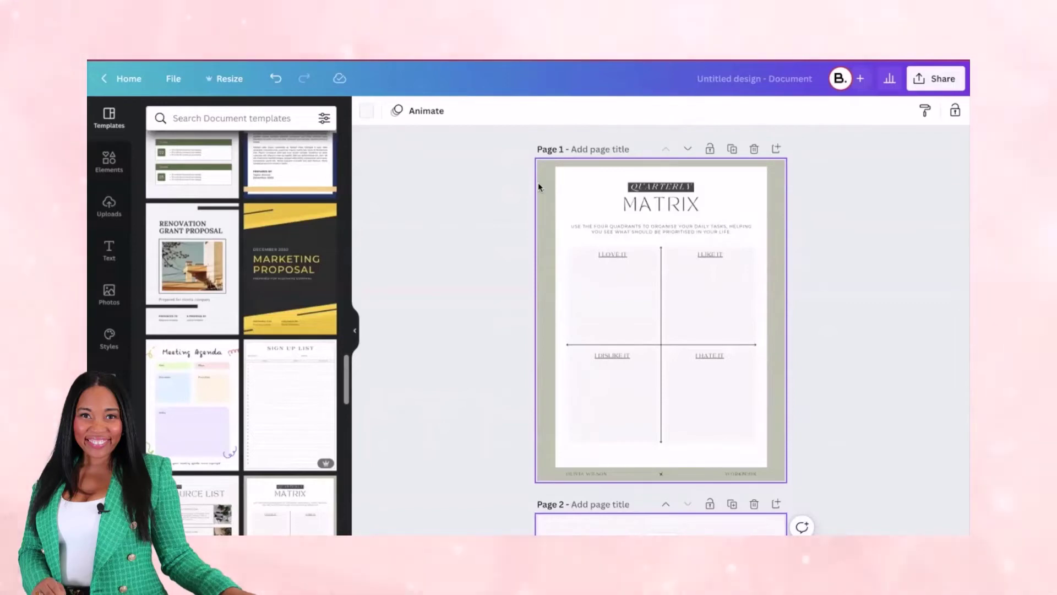
{"action": "left_click", "coordinate": [538, 183]}
Change page 1's background from sage green to the peach brand colour #fac2b2
{"action": "left_click", "coordinate": [367, 111]}
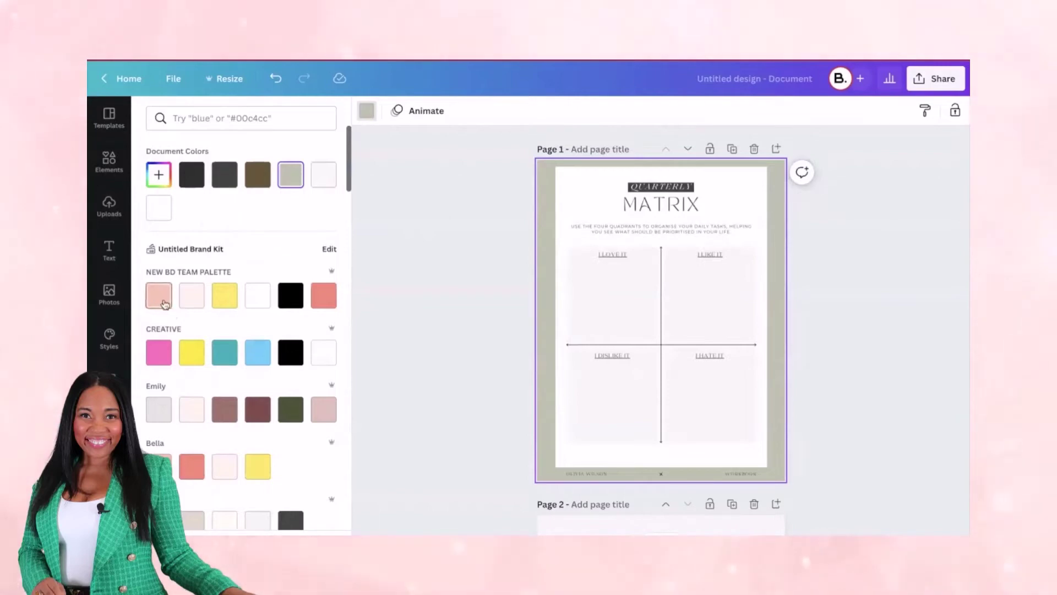
{"action": "left_click", "coordinate": [422, 340]}
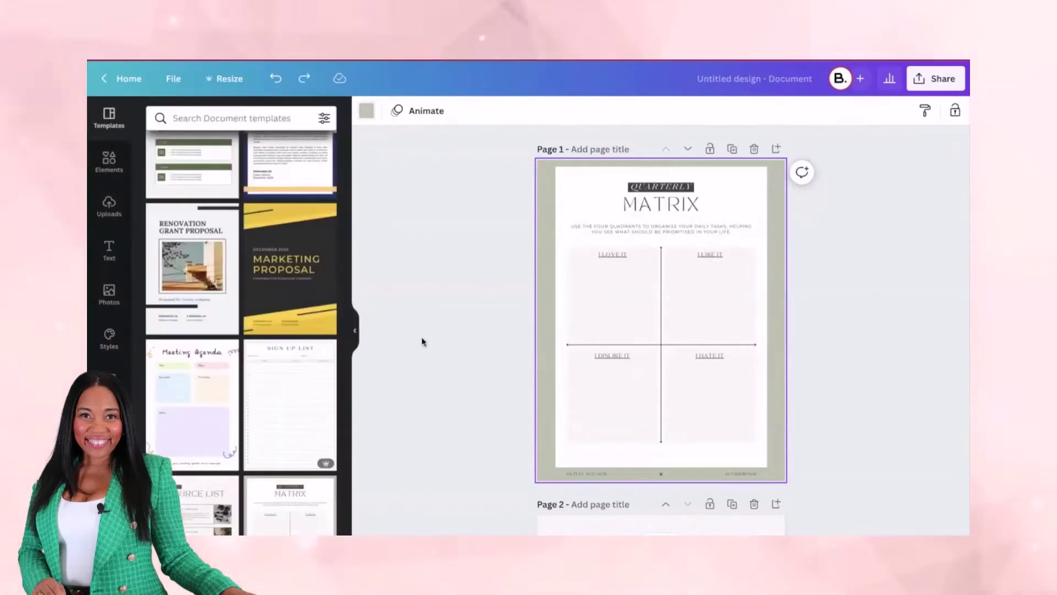
{"action": "left_click", "coordinate": [366, 110]}
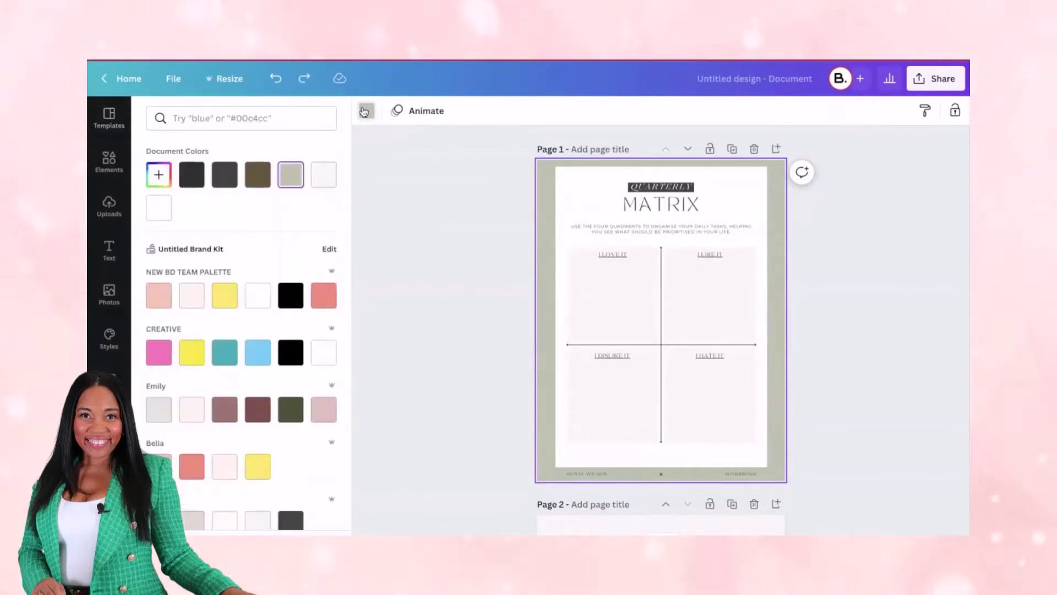
{"action": "left_click", "coordinate": [158, 292]}
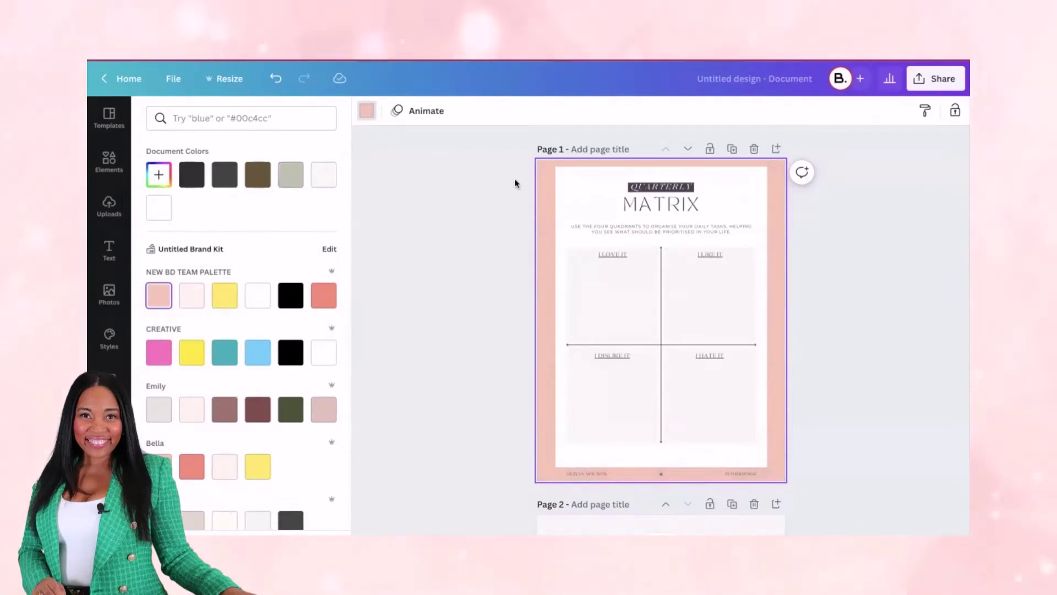
{"action": "left_click", "coordinate": [563, 177]}
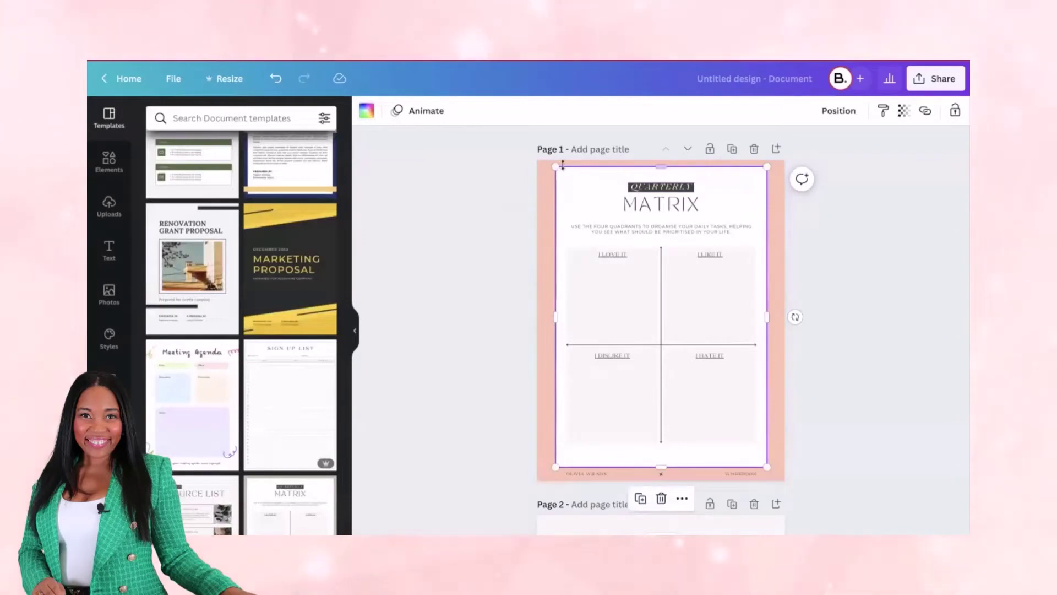
Tint the I LOVE IT matrix box and its sibling quadrants with the pale blush brand colour
{"action": "left_click", "coordinate": [580, 263]}
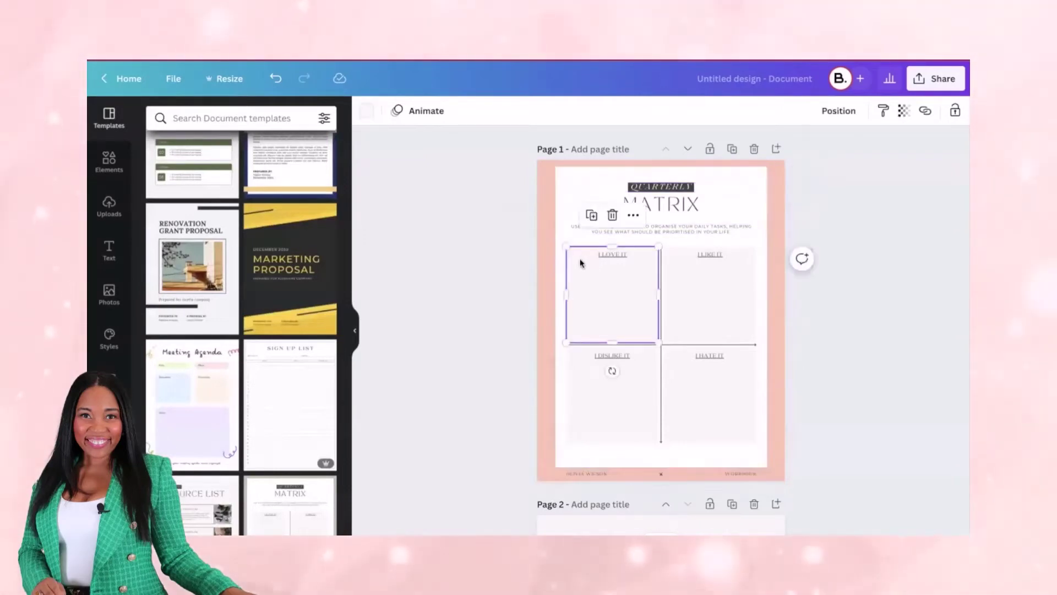
{"action": "scroll", "coordinate": [661, 332], "scroll_direction": "up", "scroll_amount": 5}
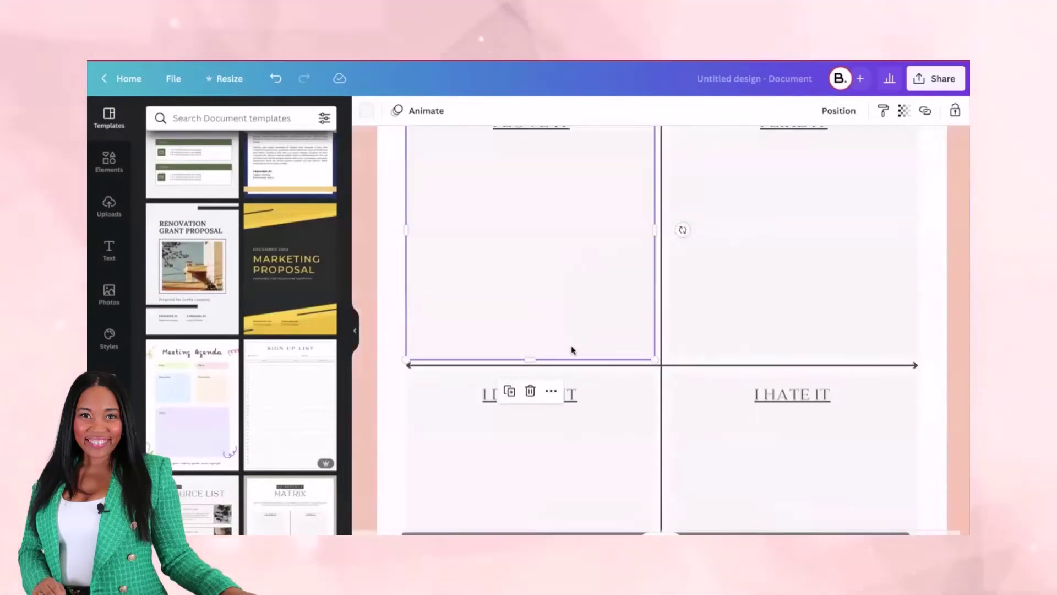
{"action": "scroll", "coordinate": [571, 349], "scroll_direction": "up", "scroll_amount": 3}
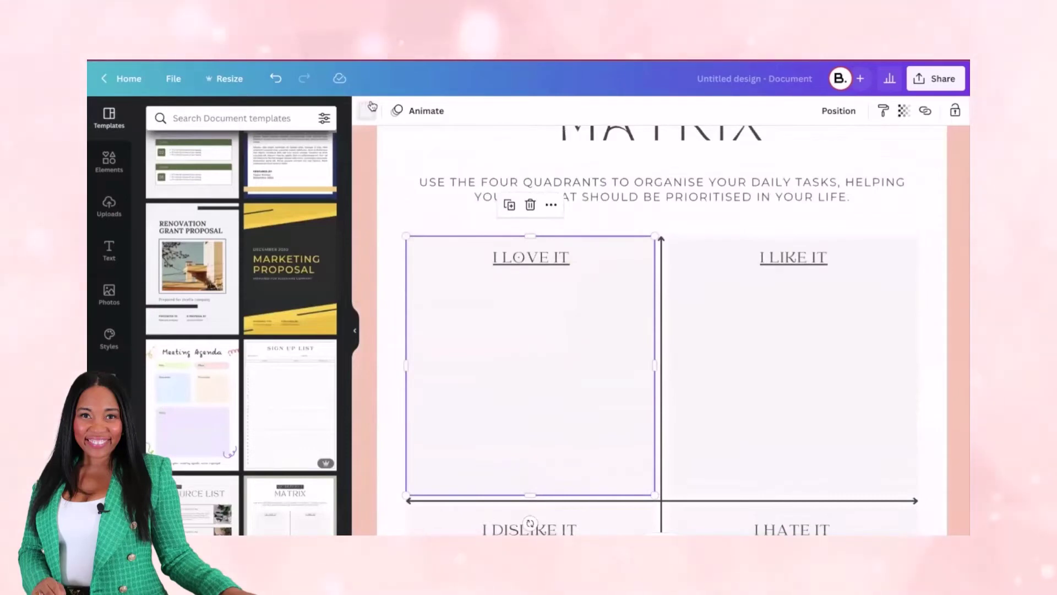
{"action": "left_click", "coordinate": [368, 109]}
{"action": "left_click", "coordinate": [196, 298]}
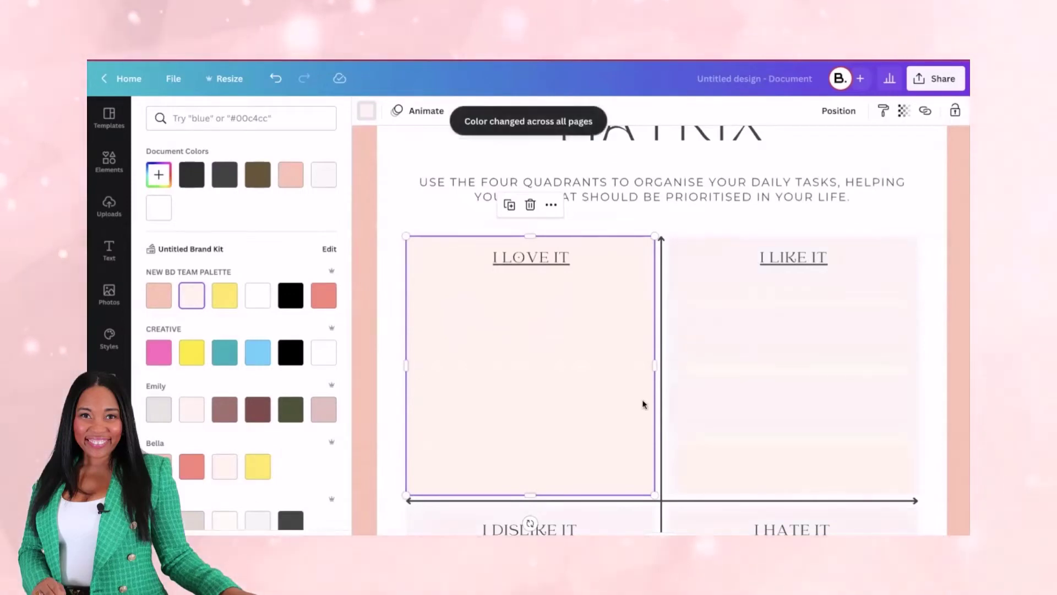
{"action": "scroll", "coordinate": [638, 399], "scroll_direction": "down", "scroll_amount": 4}
{"action": "scroll", "coordinate": [642, 404], "scroll_direction": "down", "scroll_amount": 2}
{"action": "scroll", "coordinate": [643, 404], "scroll_direction": "up", "scroll_amount": 5}
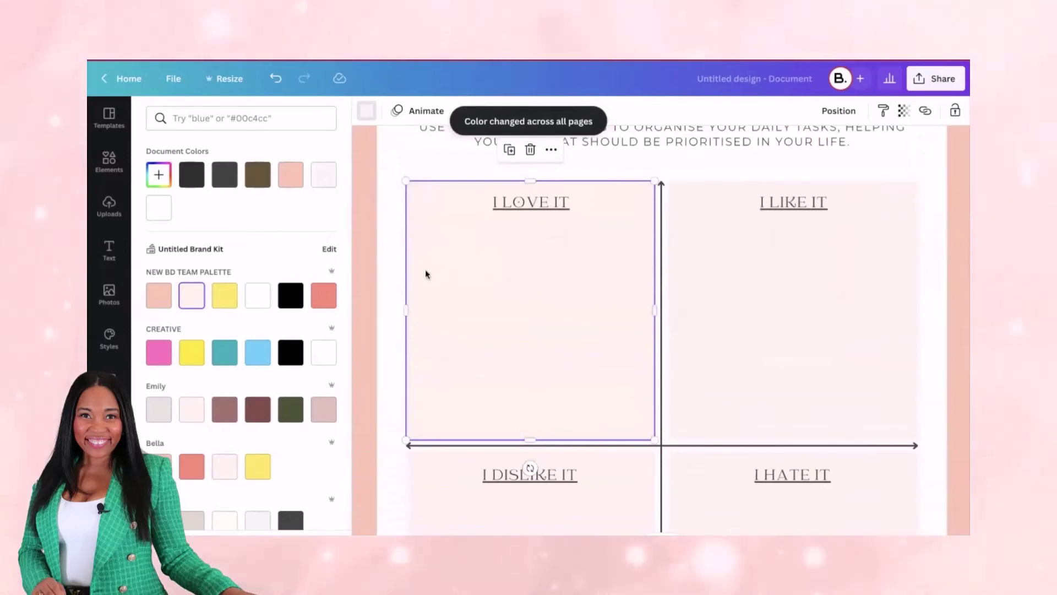
{"action": "scroll", "coordinate": [495, 293], "scroll_direction": "up", "scroll_amount": 3}
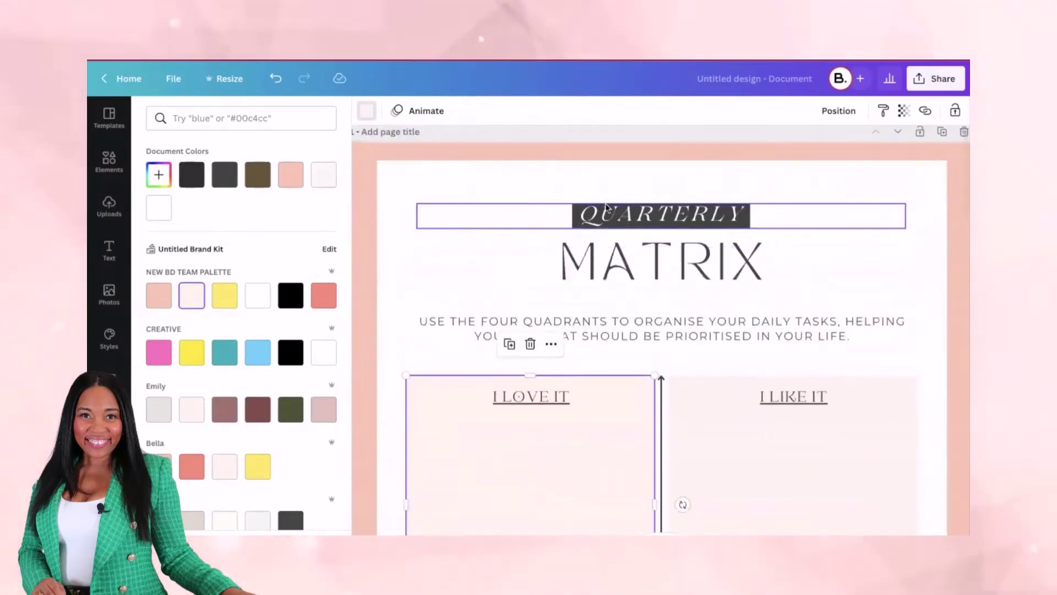
Switch the QUARTERLY heading font from italic Lovelace to Raleway
{"action": "left_click", "coordinate": [574, 209]}
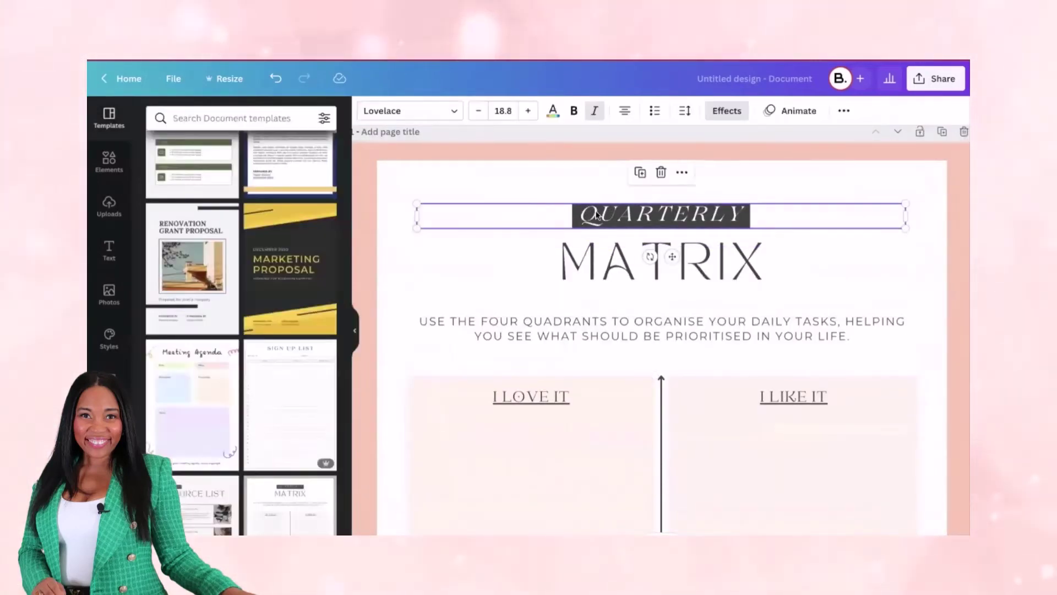
{"action": "double_click", "coordinate": [587, 209]}
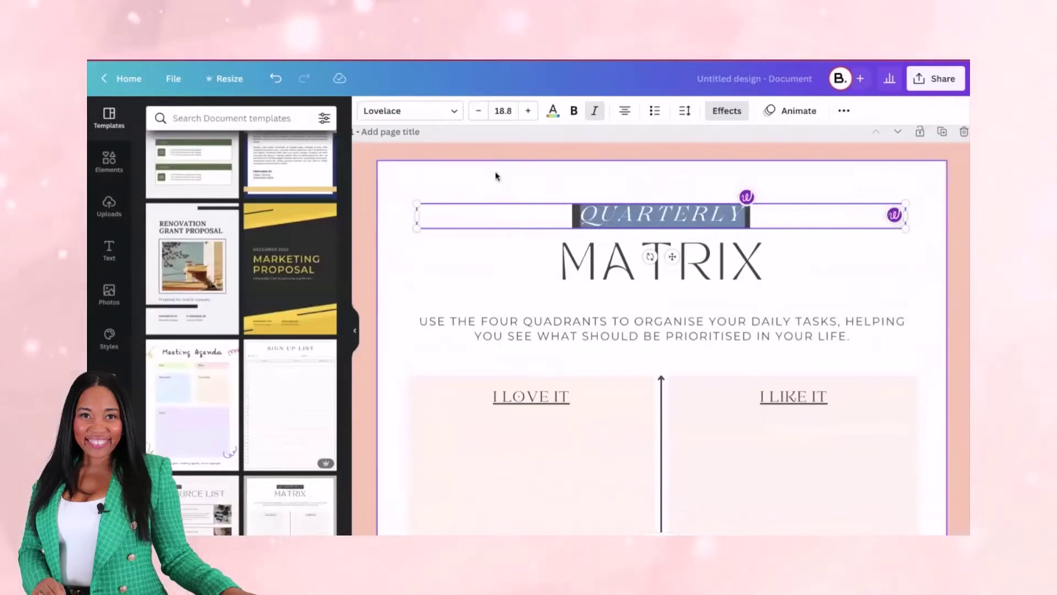
{"action": "left_click", "coordinate": [429, 114]}
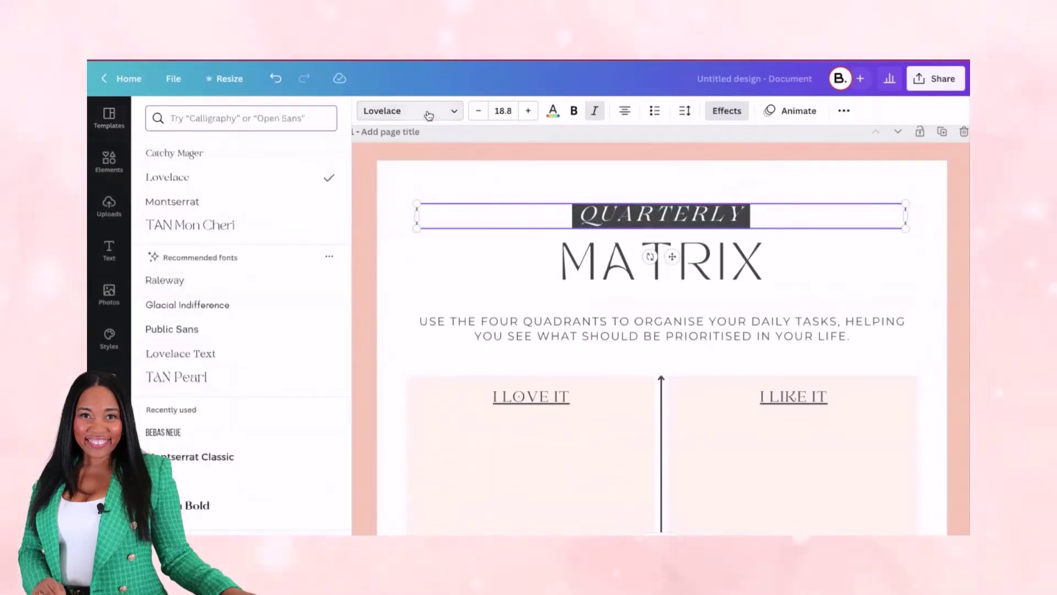
{"action": "left_click", "coordinate": [232, 201]}
{"action": "left_click", "coordinate": [338, 282]}
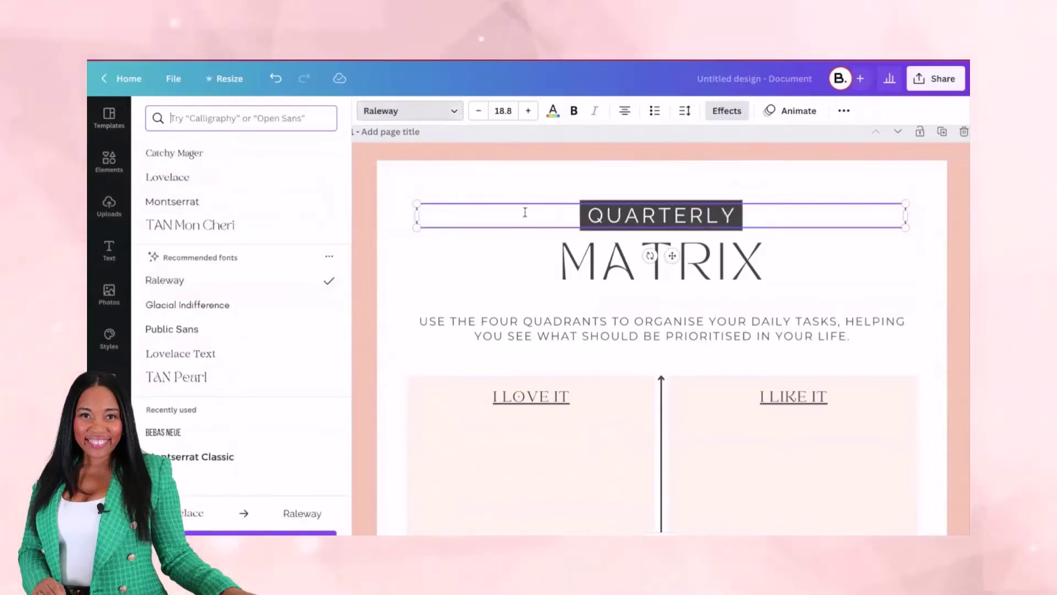
{"action": "left_click", "coordinate": [545, 185]}
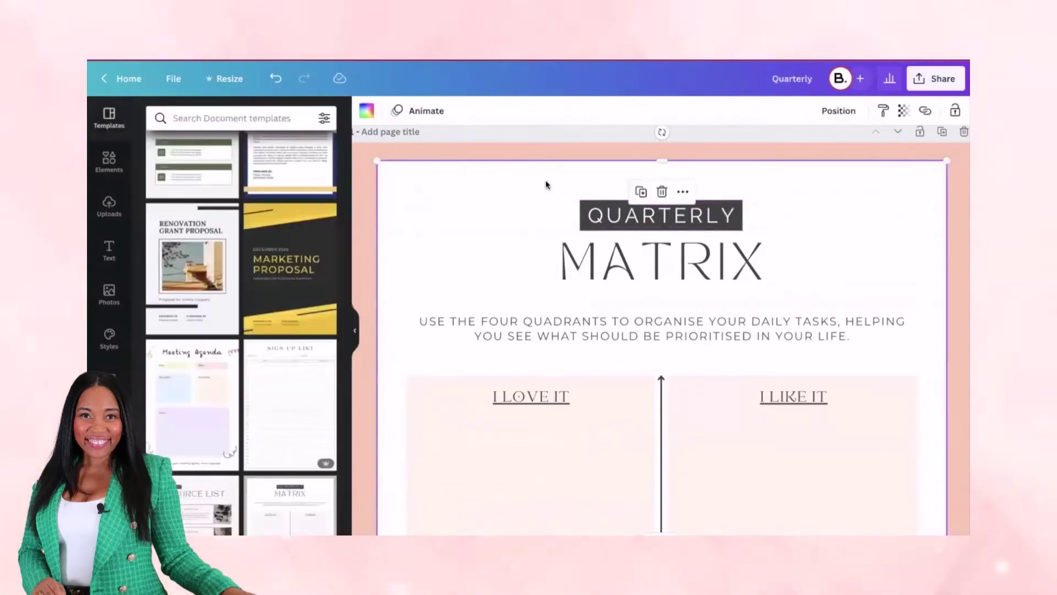
Nudge the QUARTERLY heading slightly higher on the page
{"action": "left_click", "coordinate": [601, 203]}
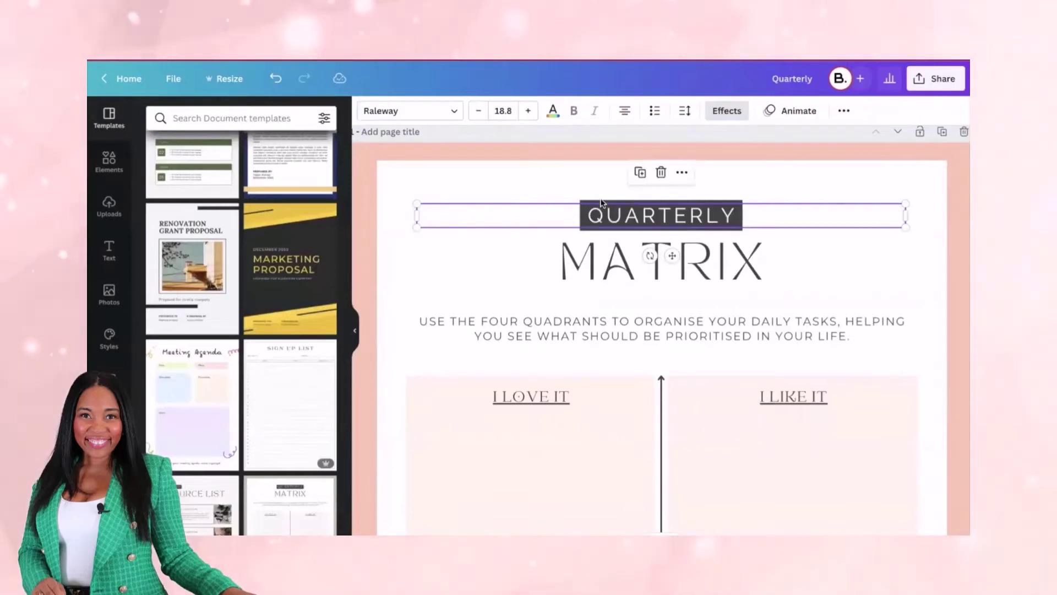
{"action": "left_click", "coordinate": [584, 266]}
{"action": "mouse_move", "coordinate": [741, 213]}
{"action": "left_mouse_down"}
{"action": "mouse_move", "coordinate": [728, 228]}
{"action": "mouse_move", "coordinate": [730, 205]}
{"action": "left_mouse_up"}
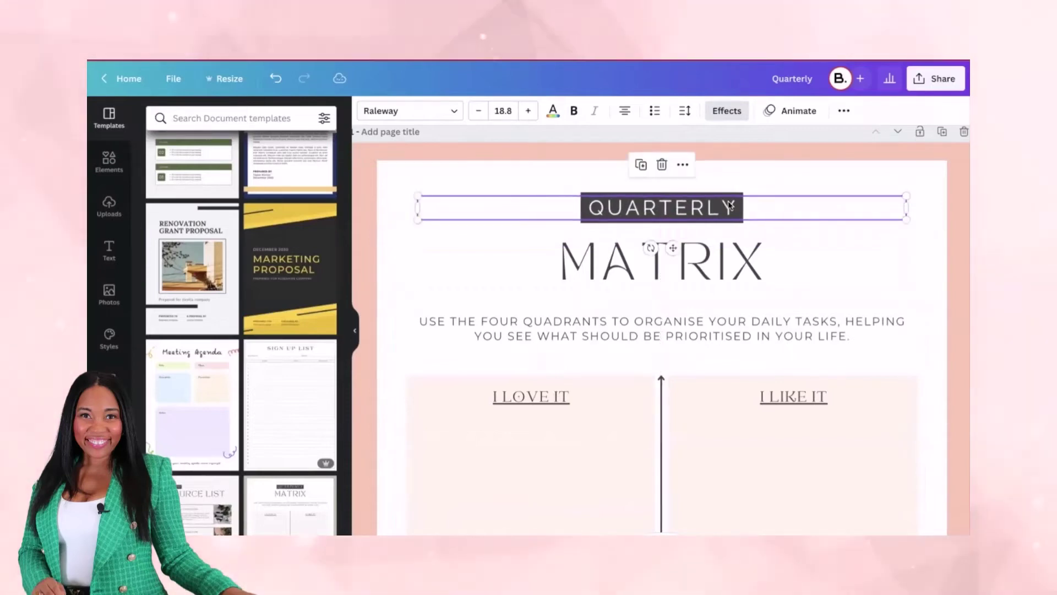
Give the QUARTERLY label a coral Background effect
{"action": "left_click", "coordinate": [726, 110]}
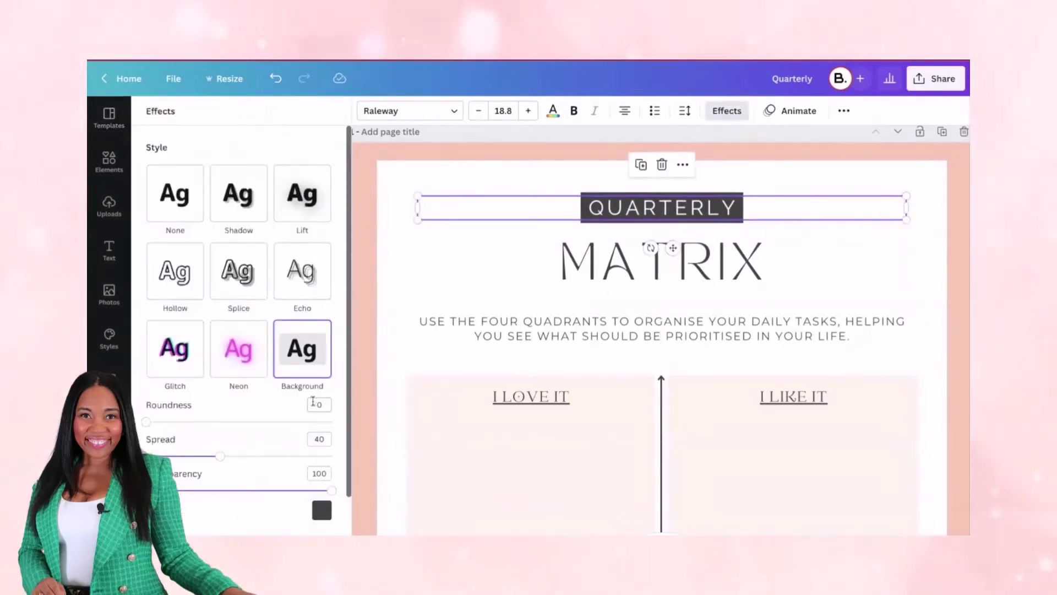
{"action": "scroll", "coordinate": [275, 431], "scroll_direction": "down", "scroll_amount": 3}
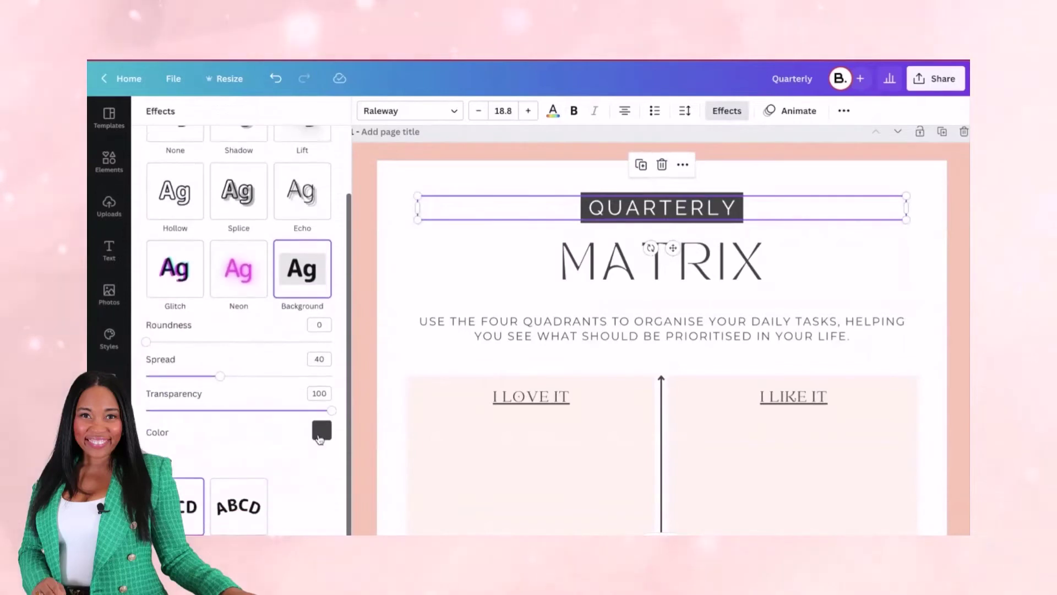
{"action": "left_click", "coordinate": [322, 431]}
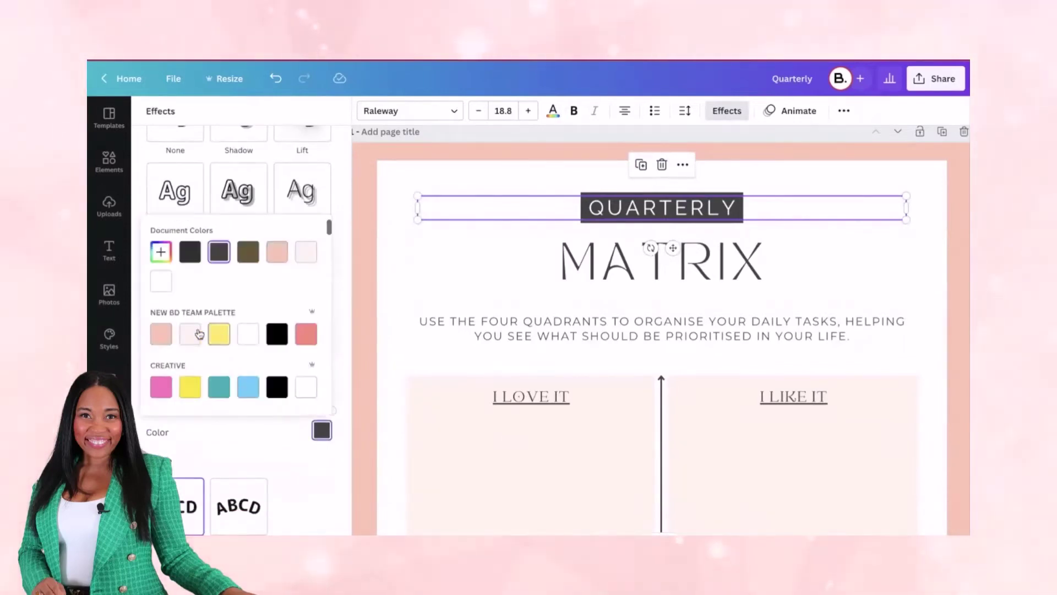
{"action": "left_click", "coordinate": [163, 335]}
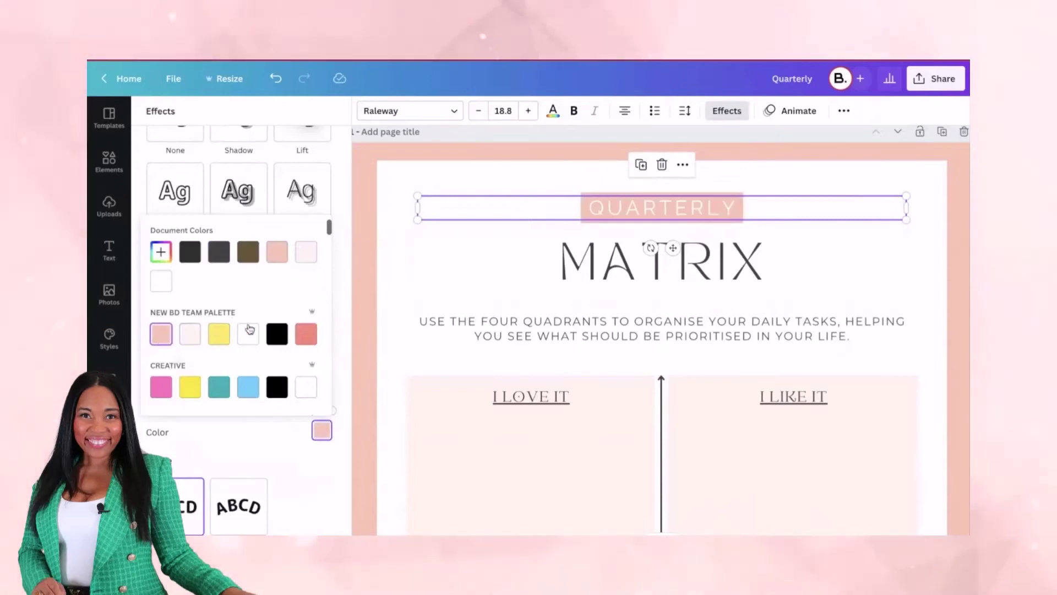
{"action": "left_click", "coordinate": [161, 333]}
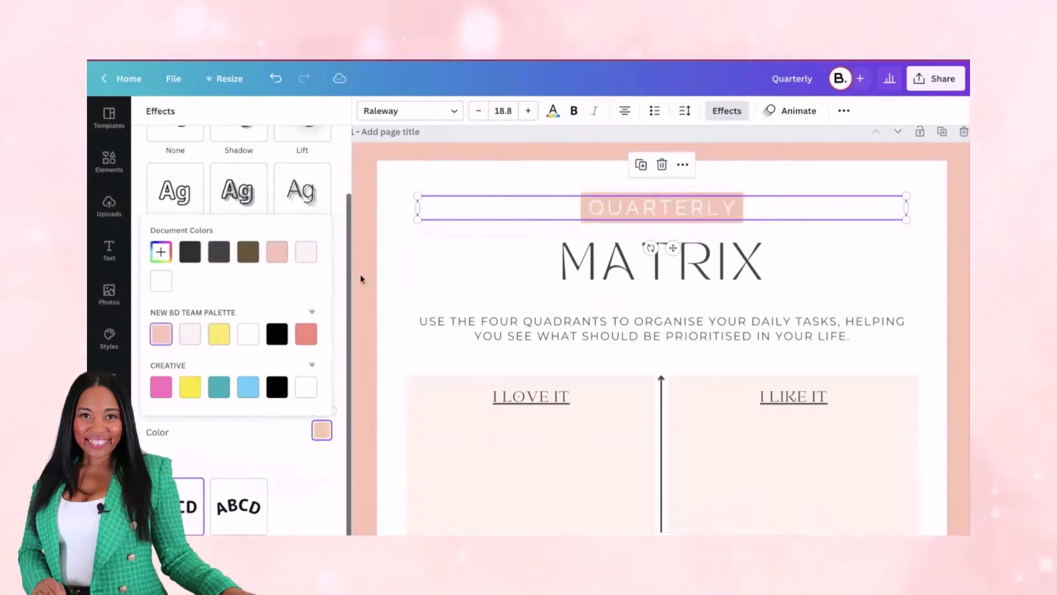
{"action": "left_click", "coordinate": [306, 334]}
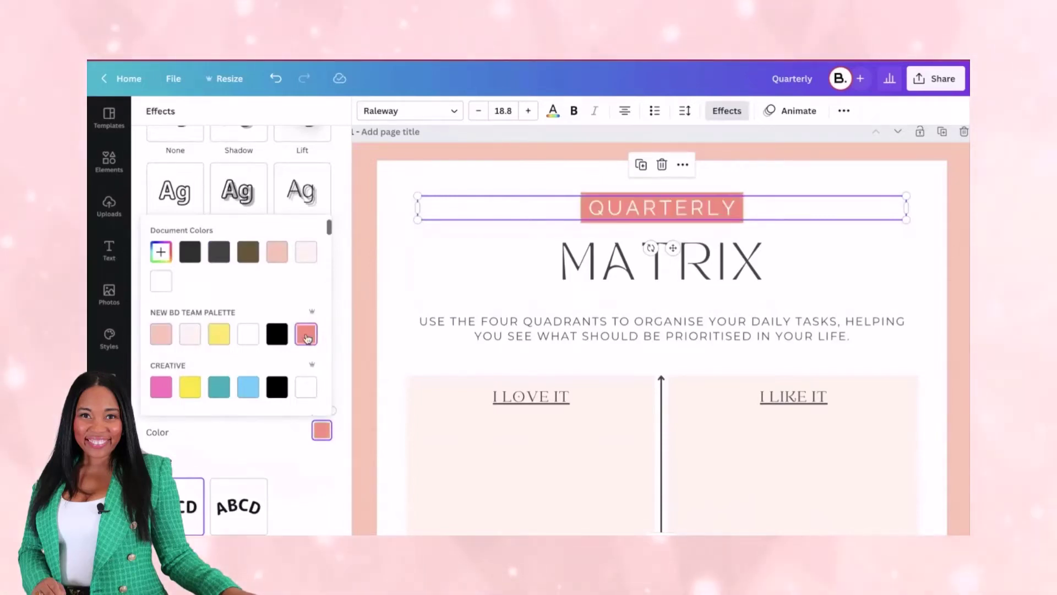
{"action": "left_click", "coordinate": [380, 248]}
Change the MATRIX title to an italic sans-serif font
{"action": "left_click", "coordinate": [585, 249]}
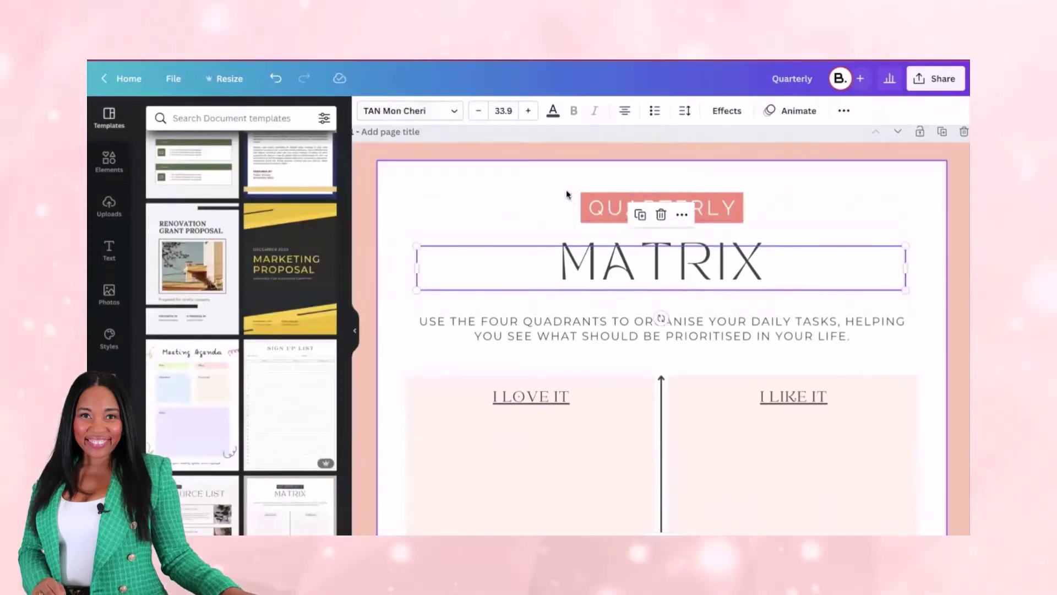
{"action": "left_click", "coordinate": [455, 111]}
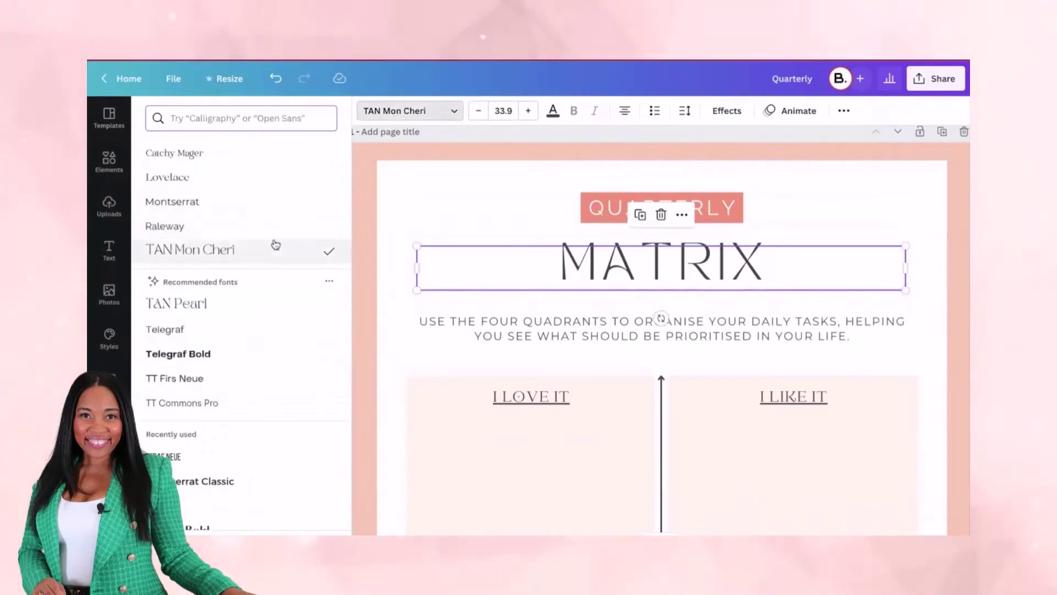
{"action": "left_click", "coordinate": [437, 237]}
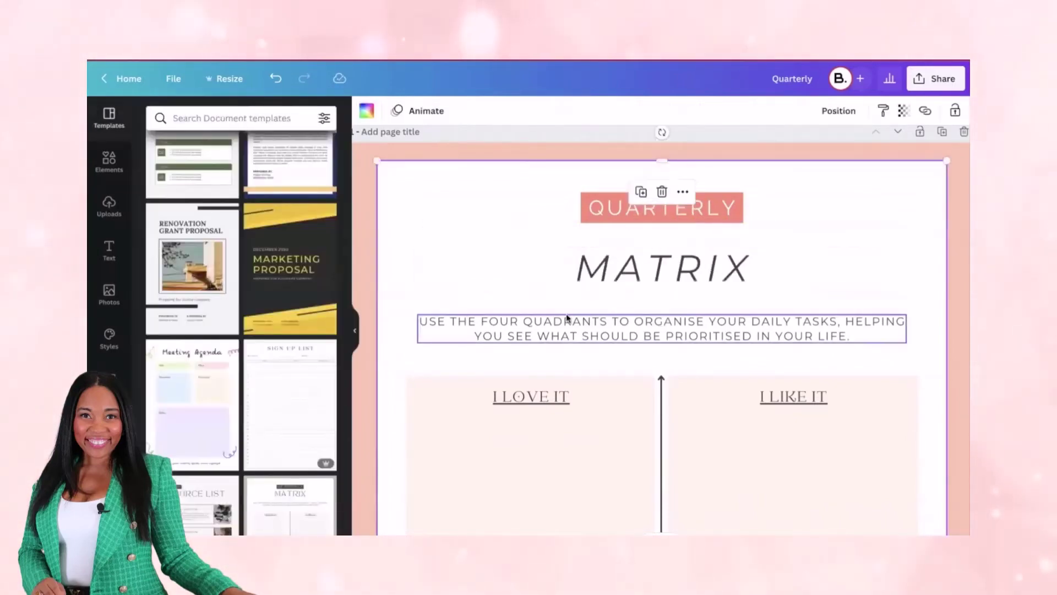
Review the restyled matrix page and the Resource List page, then collapse the Templates panel
{"action": "scroll", "coordinate": [551, 336], "scroll_direction": "down", "scroll_amount": 5}
{"action": "scroll", "coordinate": [694, 240], "scroll_direction": "up", "scroll_amount": 4}
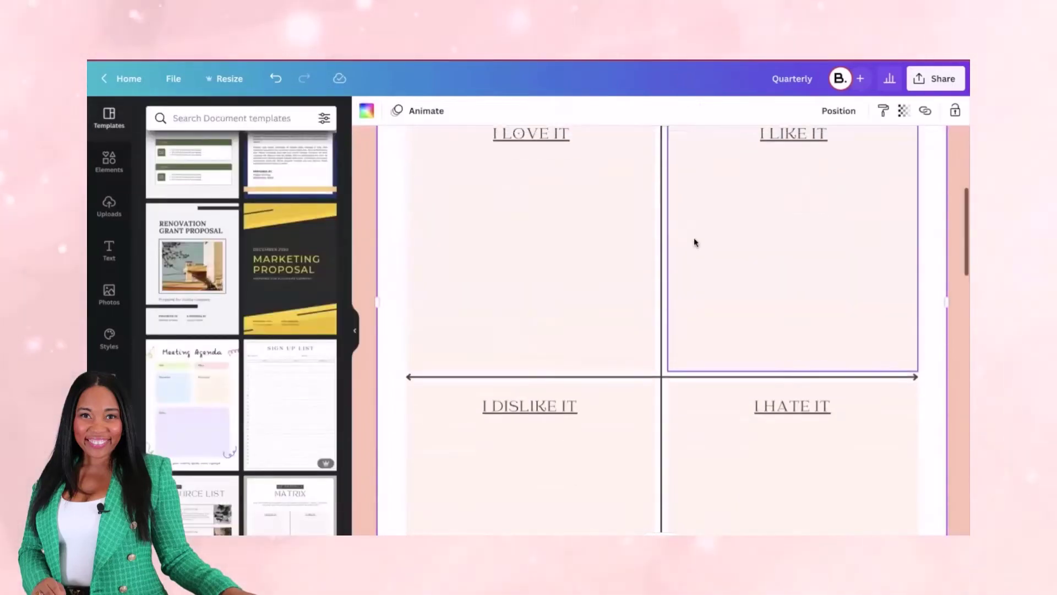
{"action": "scroll", "coordinate": [694, 242], "scroll_direction": "up", "scroll_amount": 2}
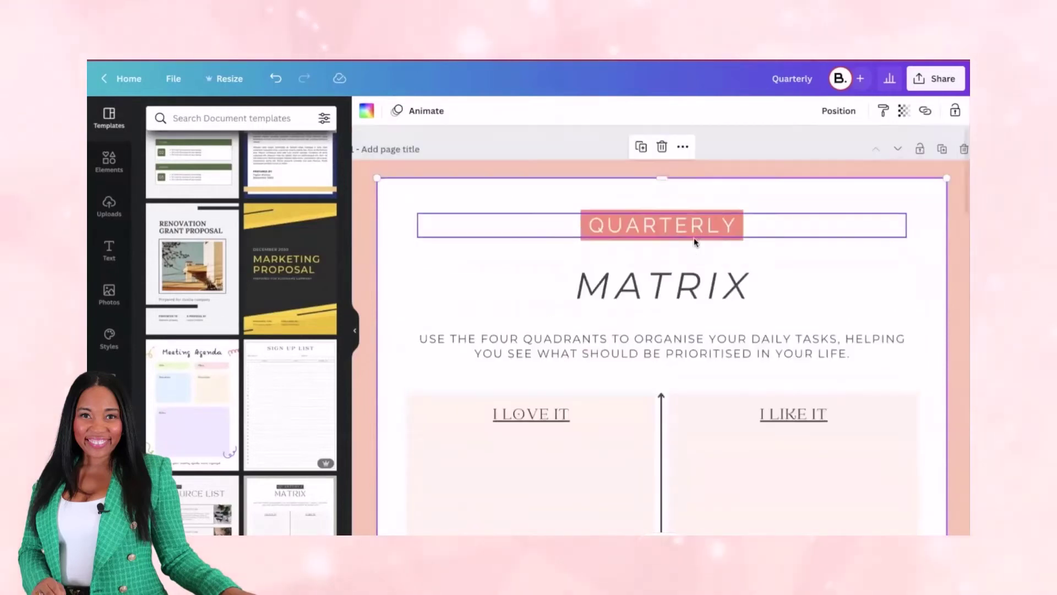
{"action": "scroll", "coordinate": [694, 240], "scroll_direction": "down", "scroll_amount": 10}
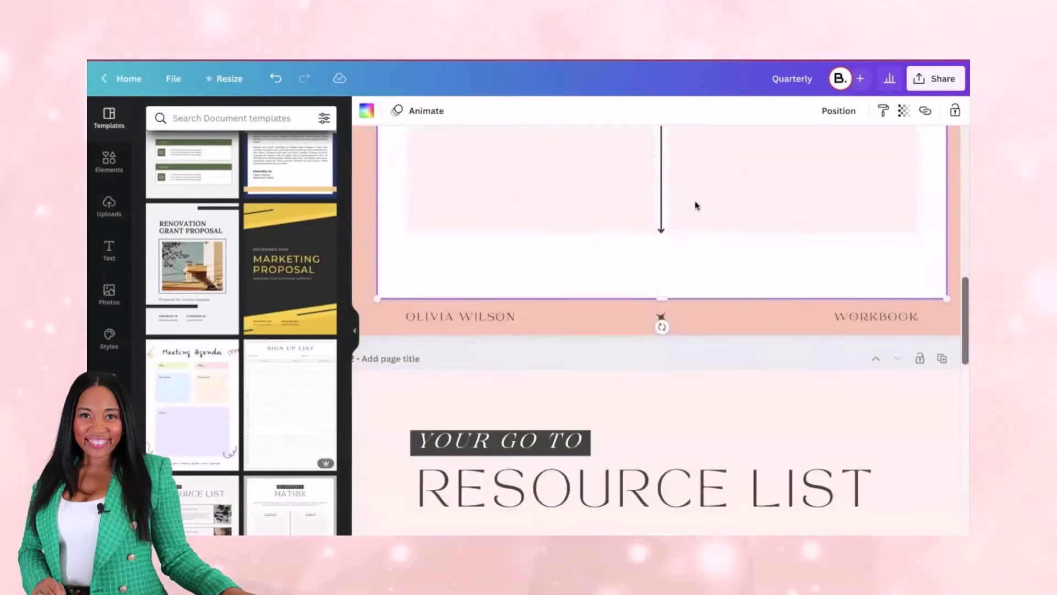
{"action": "scroll", "coordinate": [696, 205], "scroll_direction": "down", "scroll_amount": 2}
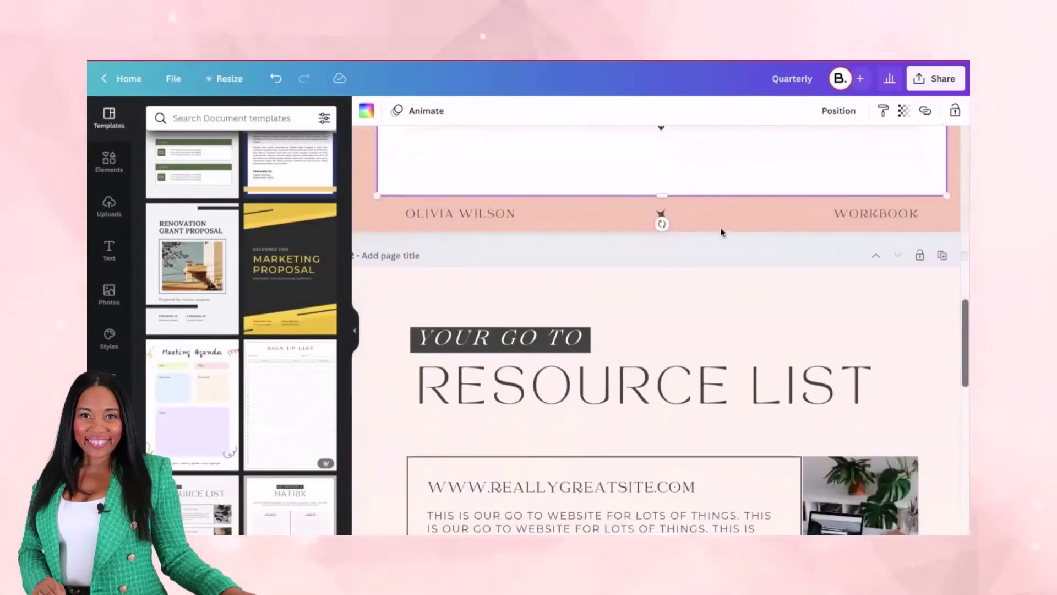
{"action": "scroll", "coordinate": [611, 414], "scroll_direction": "down", "scroll_amount": 5}
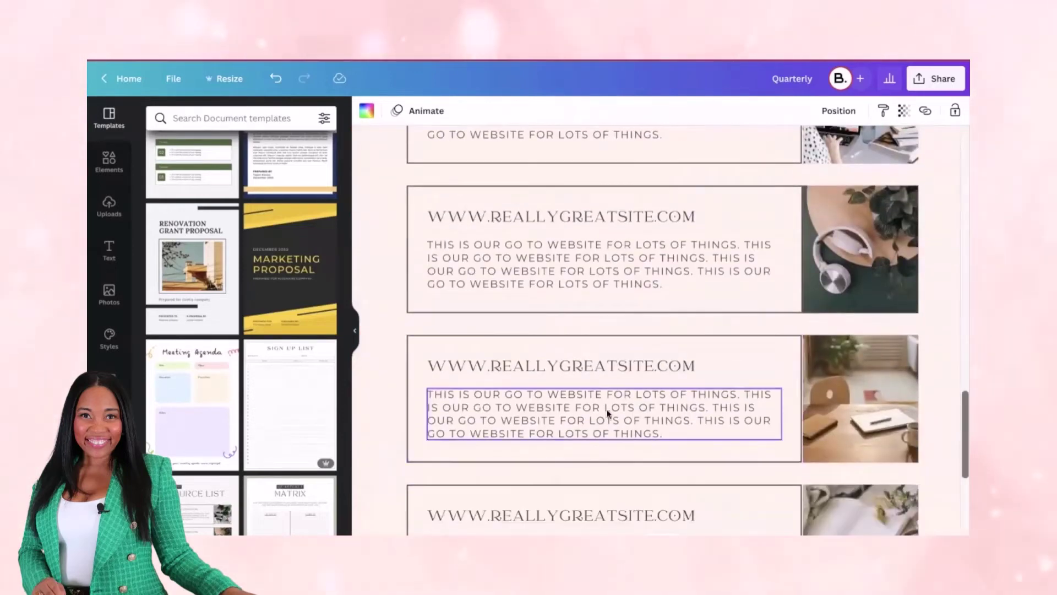
{"action": "scroll", "coordinate": [479, 349], "scroll_direction": "down", "scroll_amount": 4}
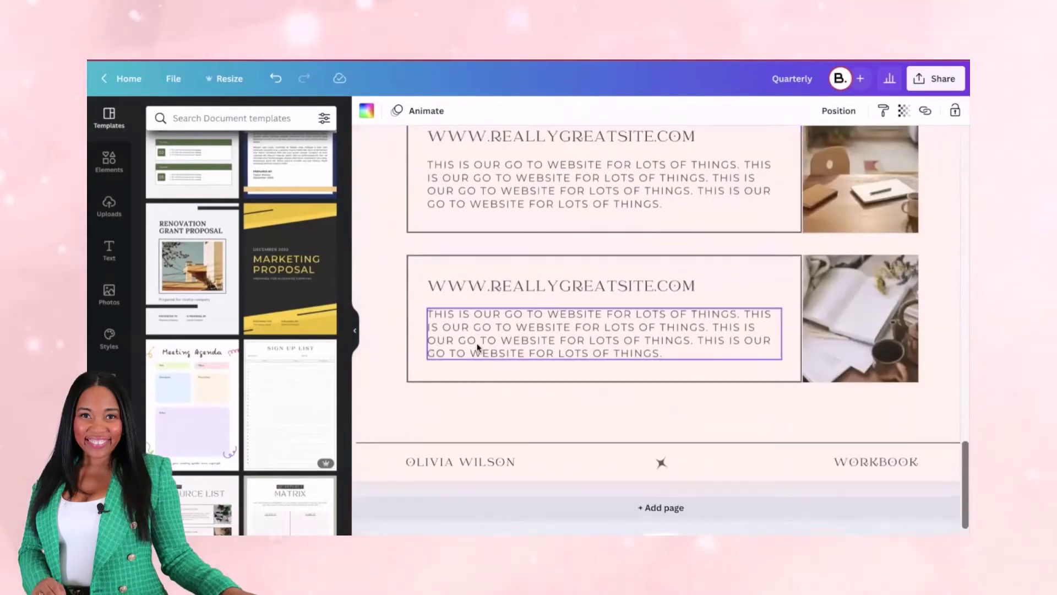
{"action": "scroll", "coordinate": [477, 348], "scroll_direction": "up", "scroll_amount": 2}
{"action": "scroll", "coordinate": [476, 348], "scroll_direction": "up", "scroll_amount": 1}
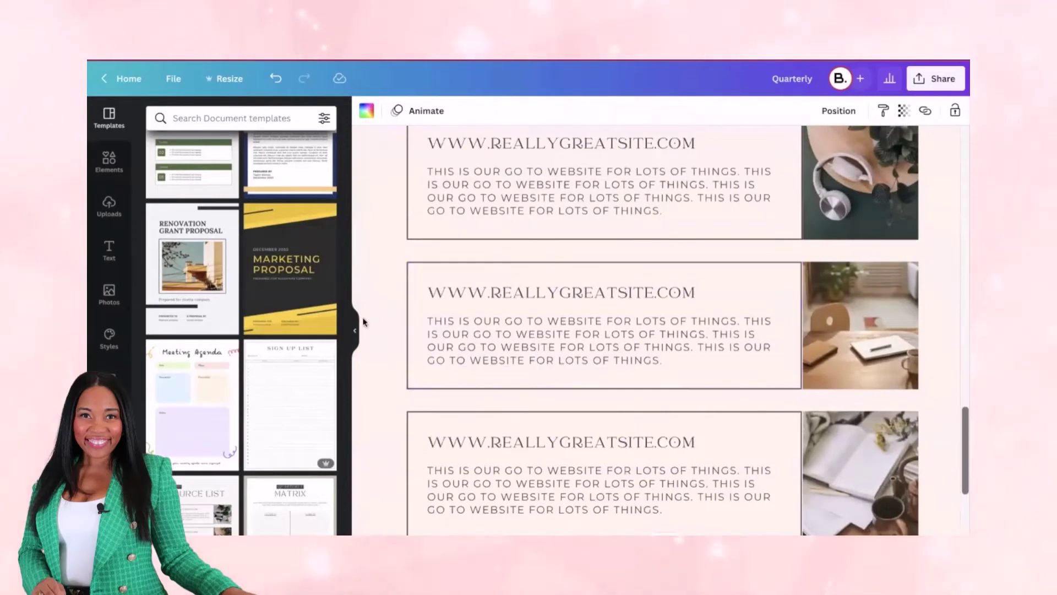
{"action": "left_click", "coordinate": [355, 330]}
{"action": "scroll", "coordinate": [702, 193], "scroll_direction": "up", "scroll_amount": 10}
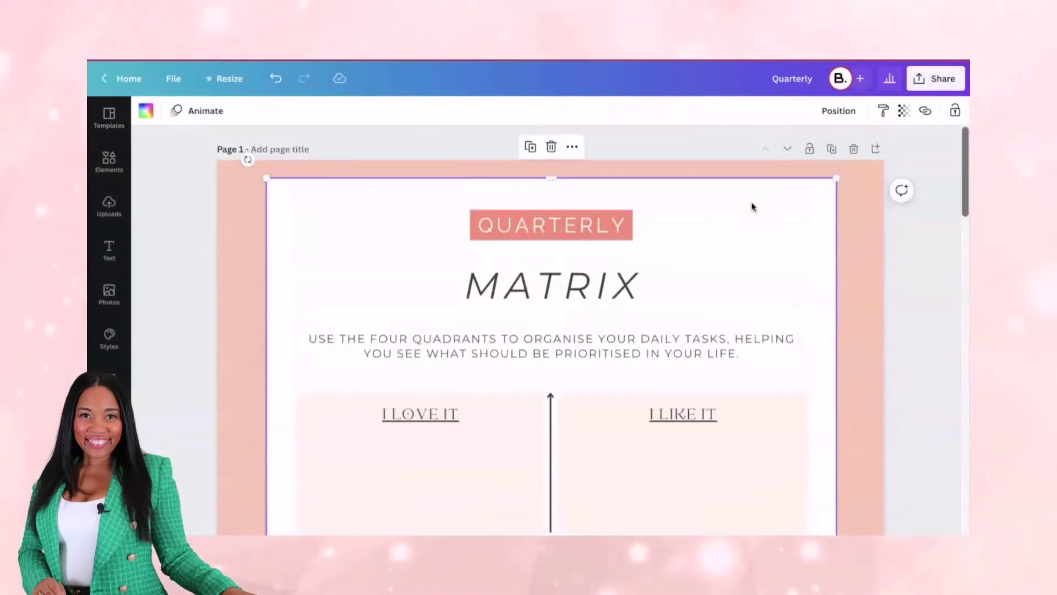
Check the Download settings, keep PNG as the file type, and close the panel without downloading
{"action": "left_click", "coordinate": [944, 80]}
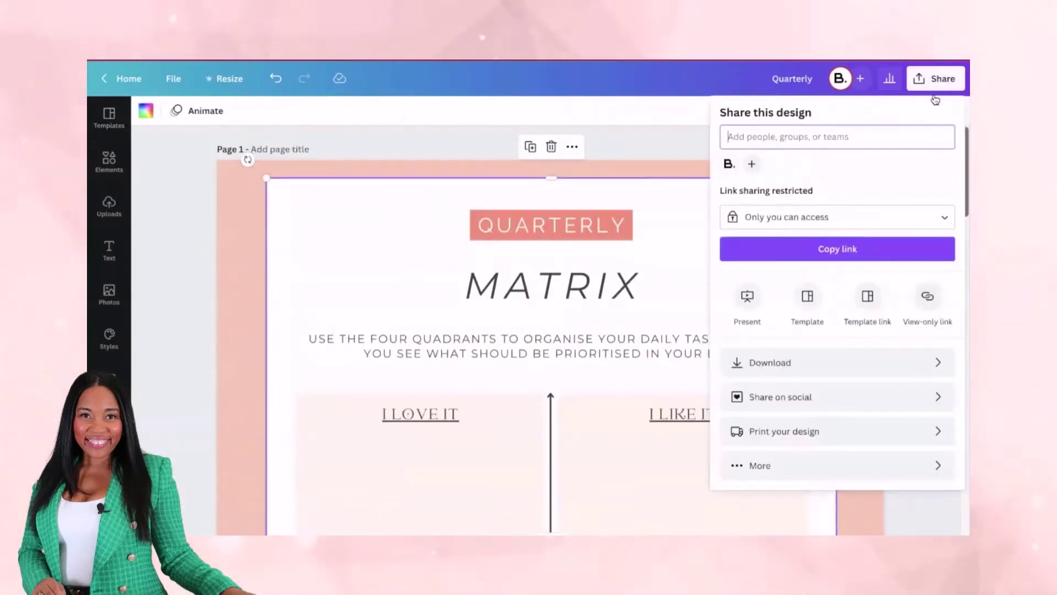
{"action": "left_click", "coordinate": [859, 372]}
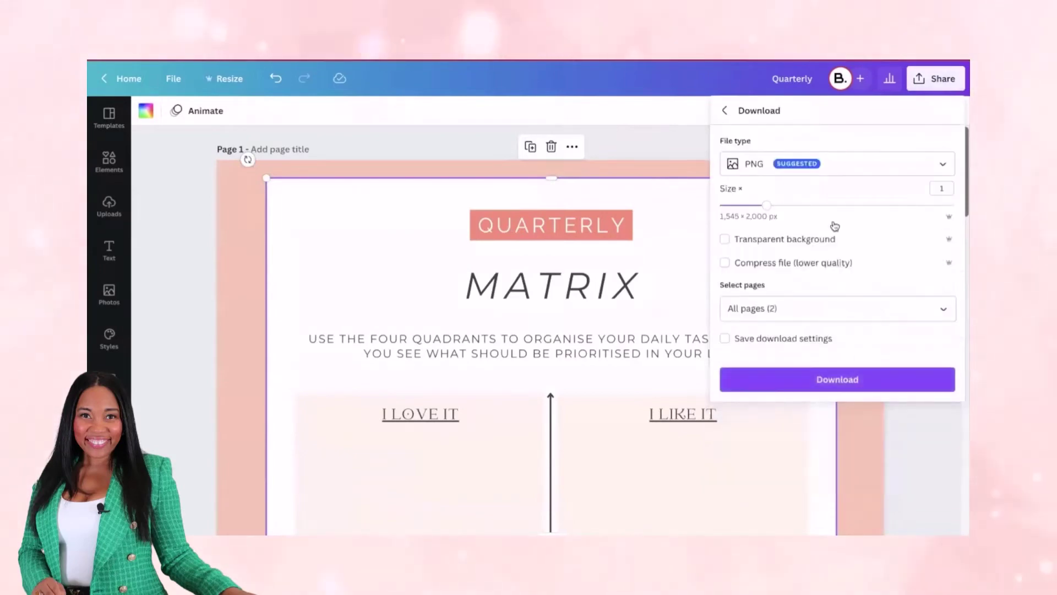
{"action": "left_click", "coordinate": [858, 169]}
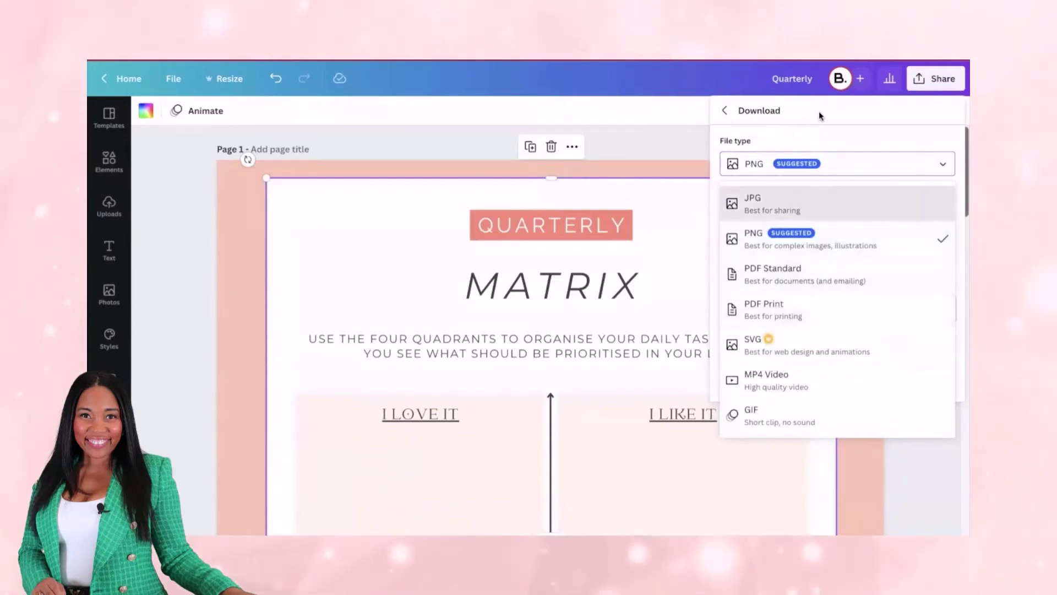
{"action": "left_click", "coordinate": [825, 130]}
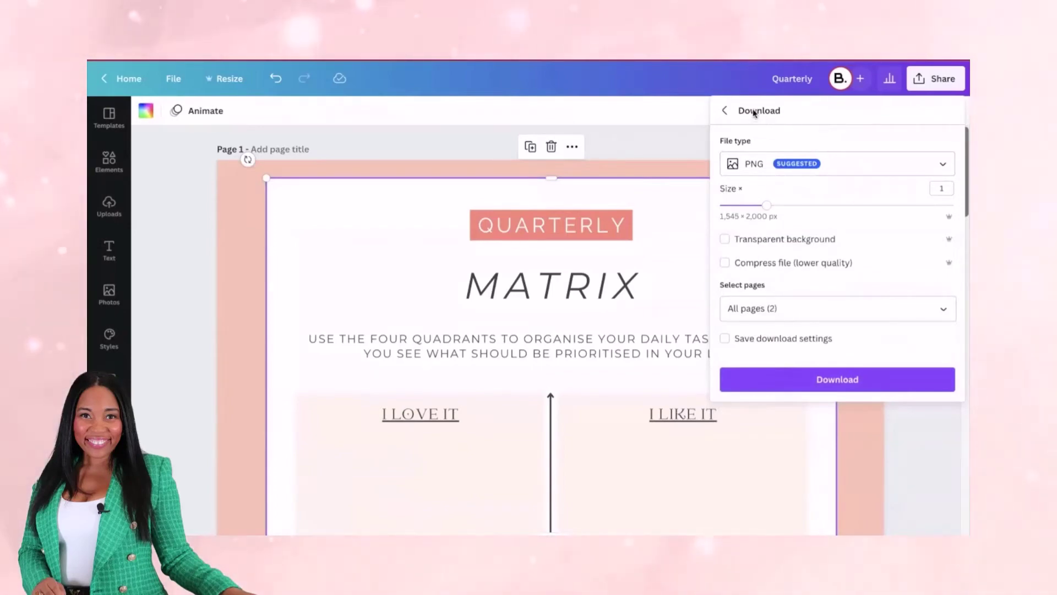
{"action": "left_click", "coordinate": [672, 148]}
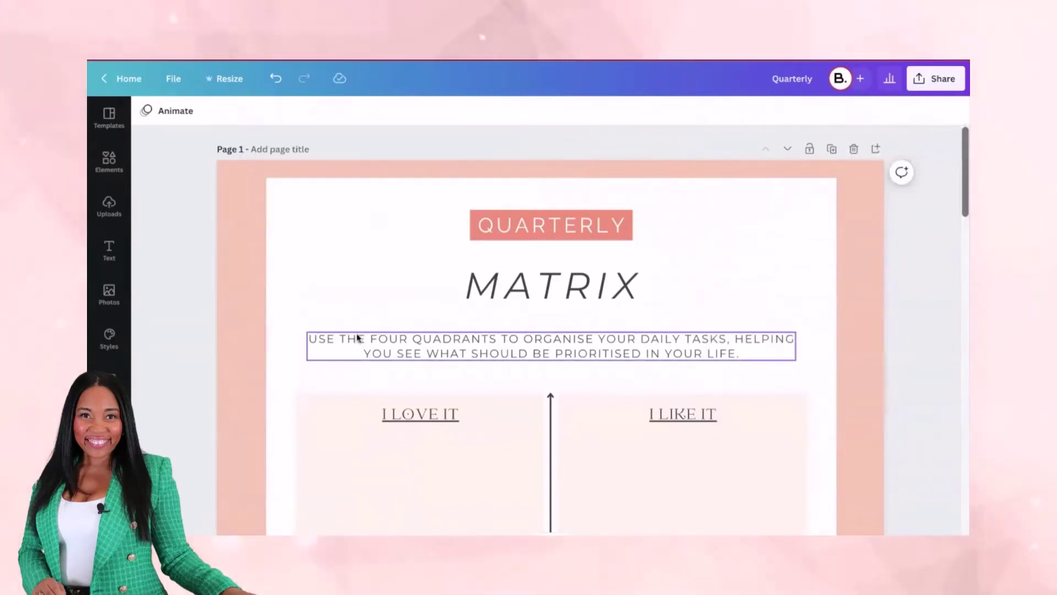
Apply the Course Workbook 2022 cover template to page 1 from the Templates panel
{"action": "left_click", "coordinate": [108, 115]}
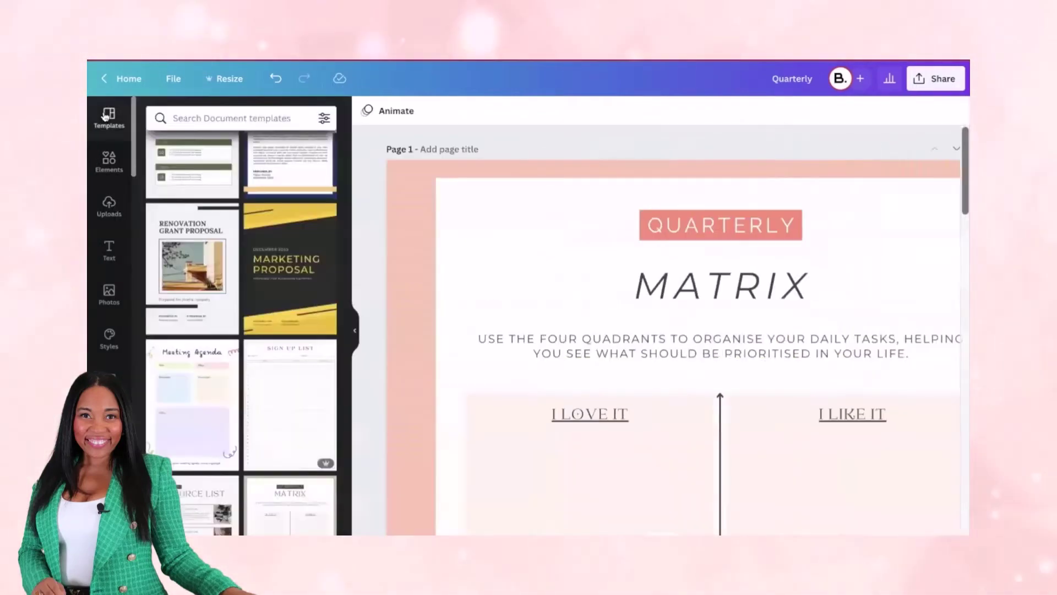
{"action": "scroll", "coordinate": [203, 377], "scroll_direction": "down", "scroll_amount": 15}
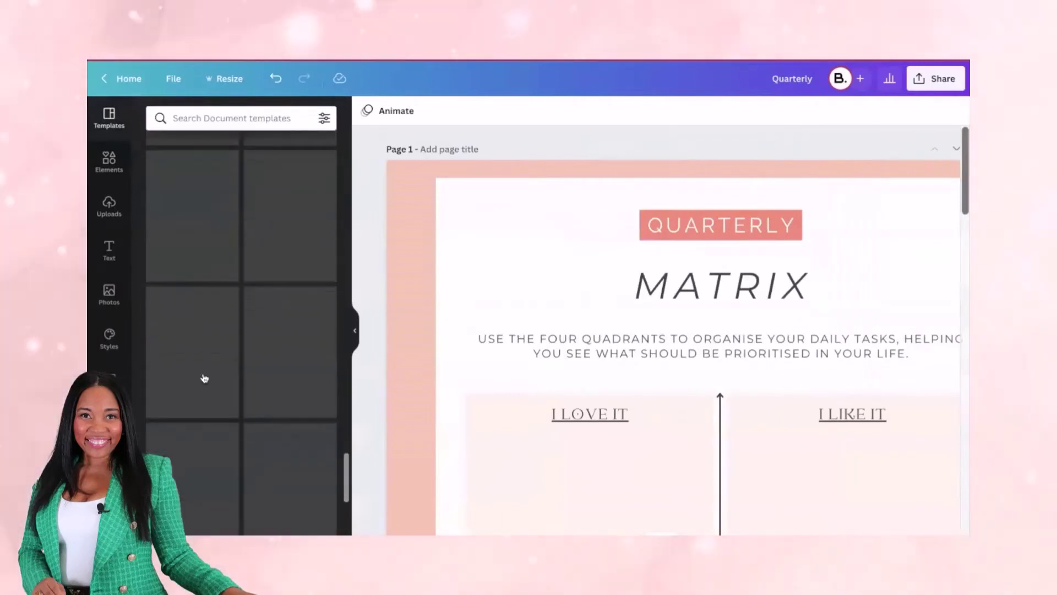
{"action": "scroll", "coordinate": [204, 378], "scroll_direction": "down", "scroll_amount": 5}
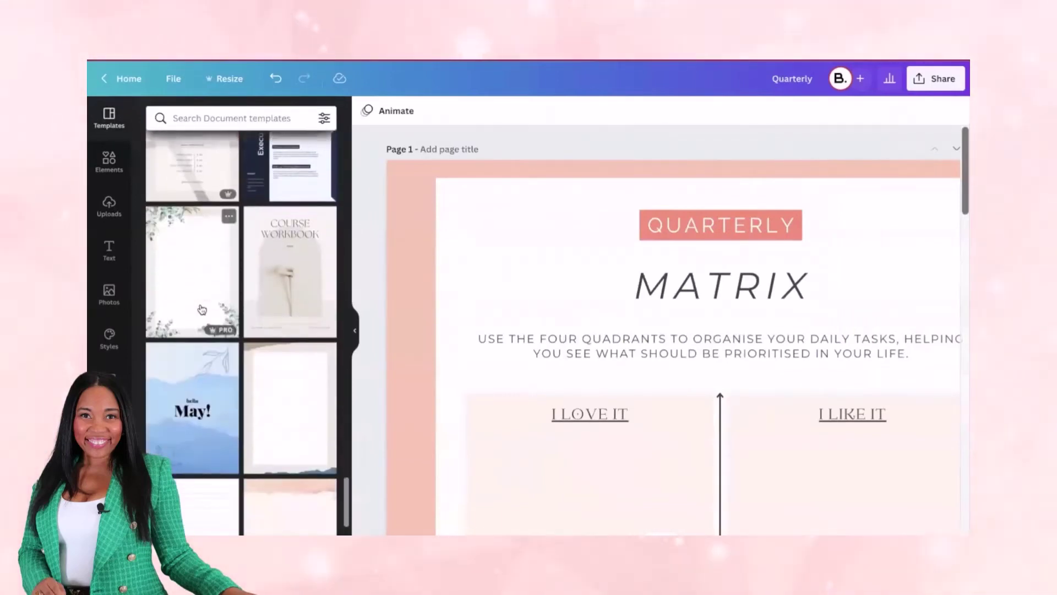
{"action": "left_click", "coordinate": [293, 274]}
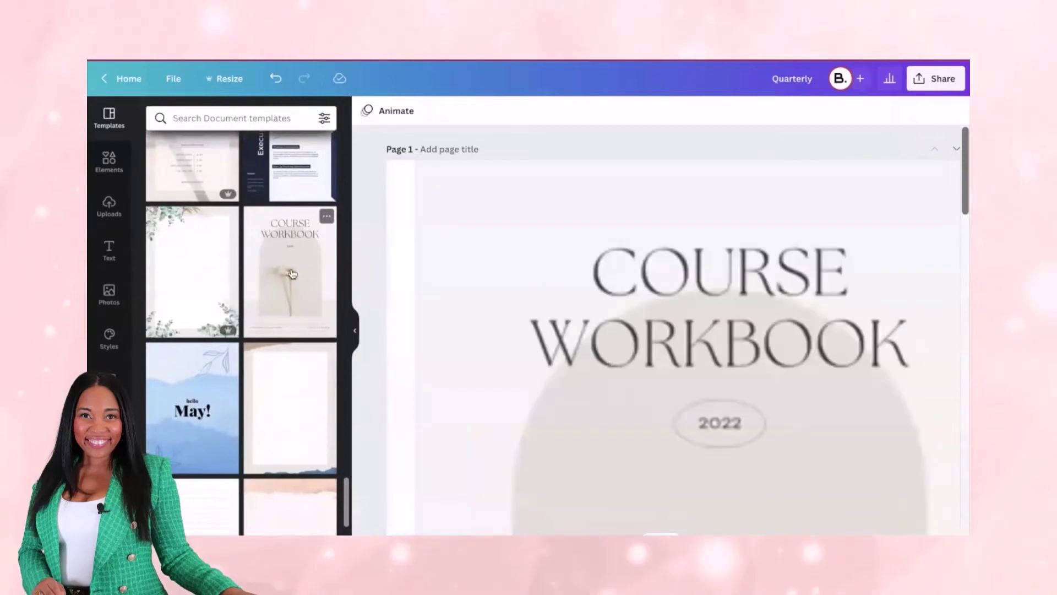
{"action": "scroll", "coordinate": [621, 405], "scroll_direction": "down", "scroll_amount": 9}
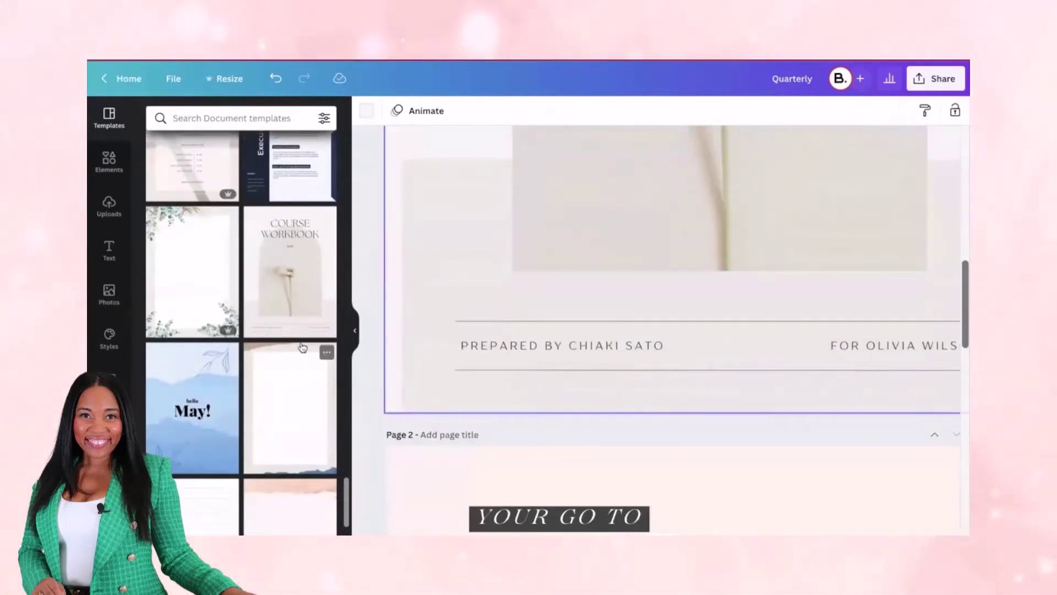
{"action": "scroll", "coordinate": [302, 347], "scroll_direction": "up", "scroll_amount": 10}
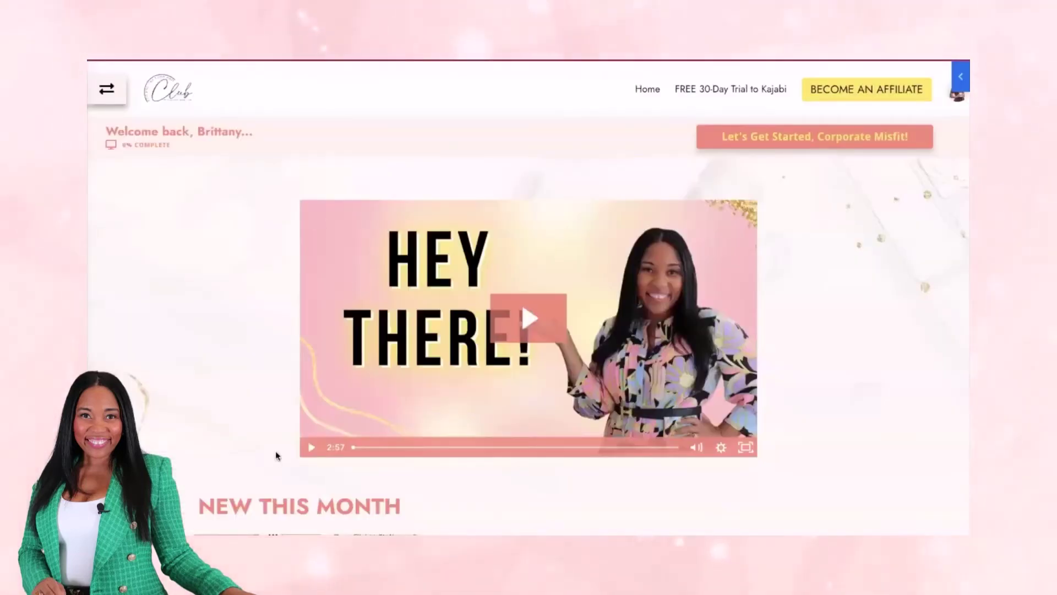
Browse the Kajabi lesson page and return to the members area home page
{"action": "scroll", "coordinate": [277, 455], "scroll_direction": "down", "scroll_amount": 5}
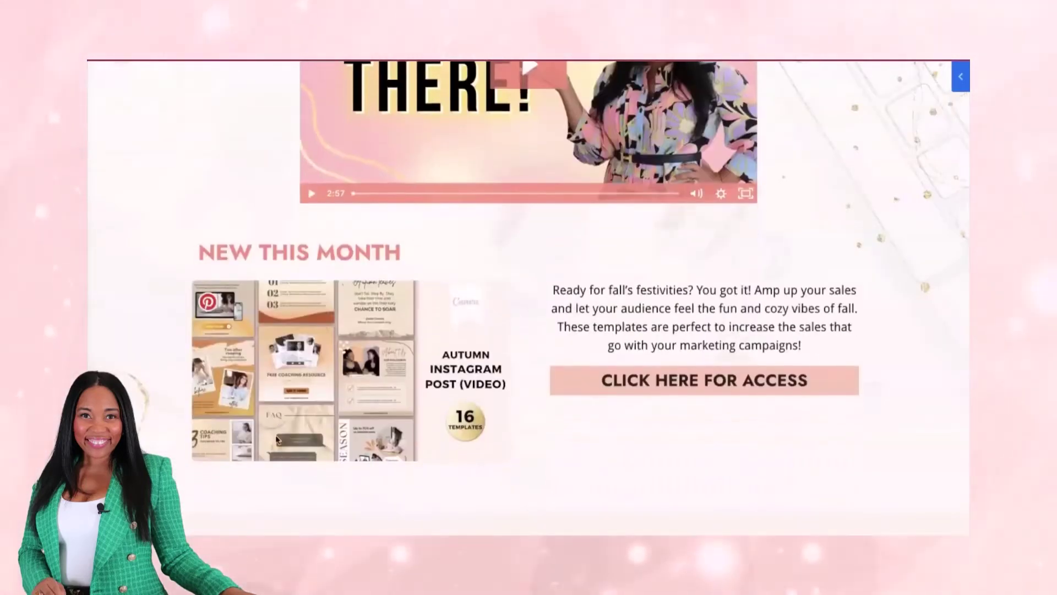
{"action": "scroll", "coordinate": [277, 439], "scroll_direction": "down", "scroll_amount": 12}
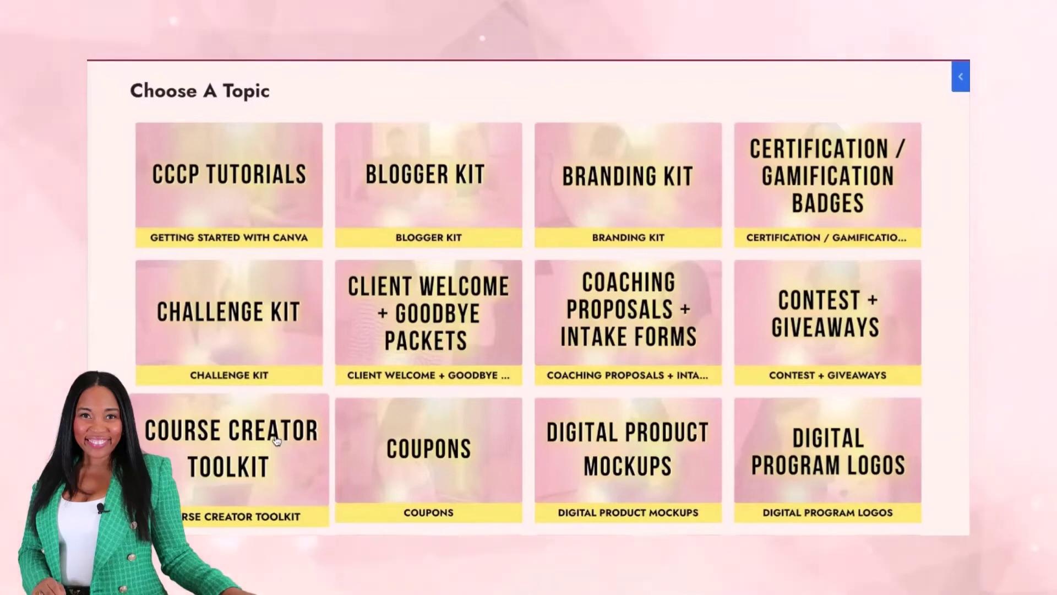
{"action": "scroll", "coordinate": [488, 465], "scroll_direction": "down", "scroll_amount": 1}
{"action": "scroll", "coordinate": [488, 465], "scroll_direction": "down", "scroll_amount": 10}
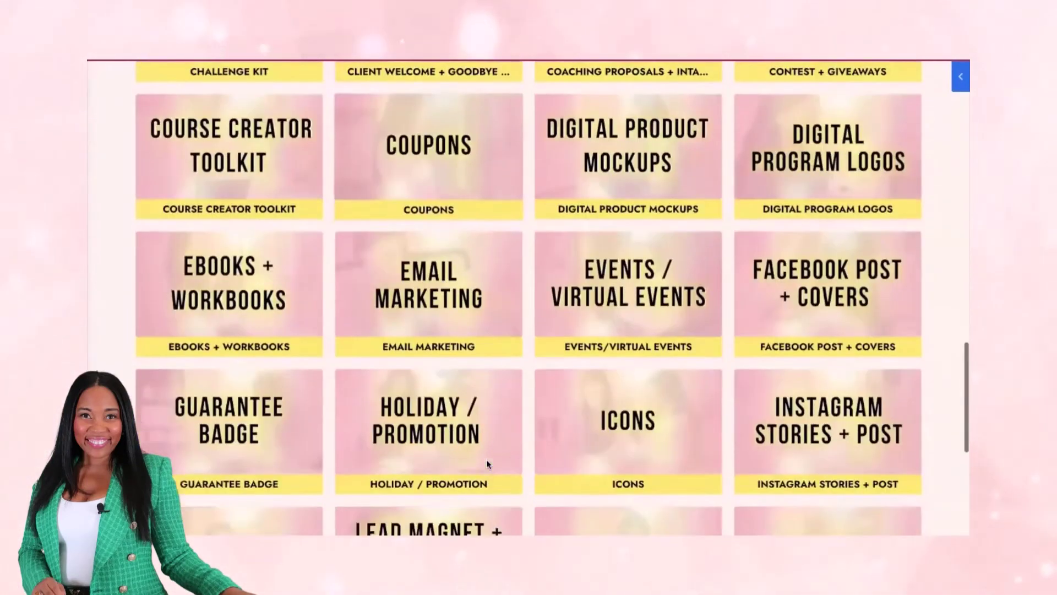
{"action": "scroll", "coordinate": [487, 465], "scroll_direction": "up", "scroll_amount": 6}
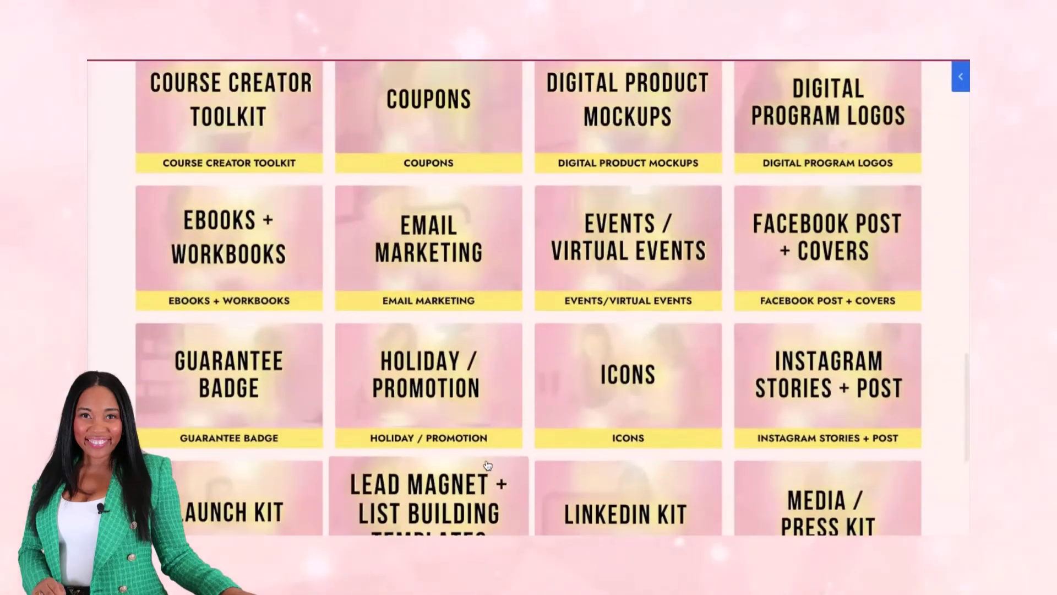
{"action": "scroll", "coordinate": [487, 465], "scroll_direction": "up", "scroll_amount": 2}
{"action": "scroll", "coordinate": [489, 463], "scroll_direction": "down", "scroll_amount": 8}
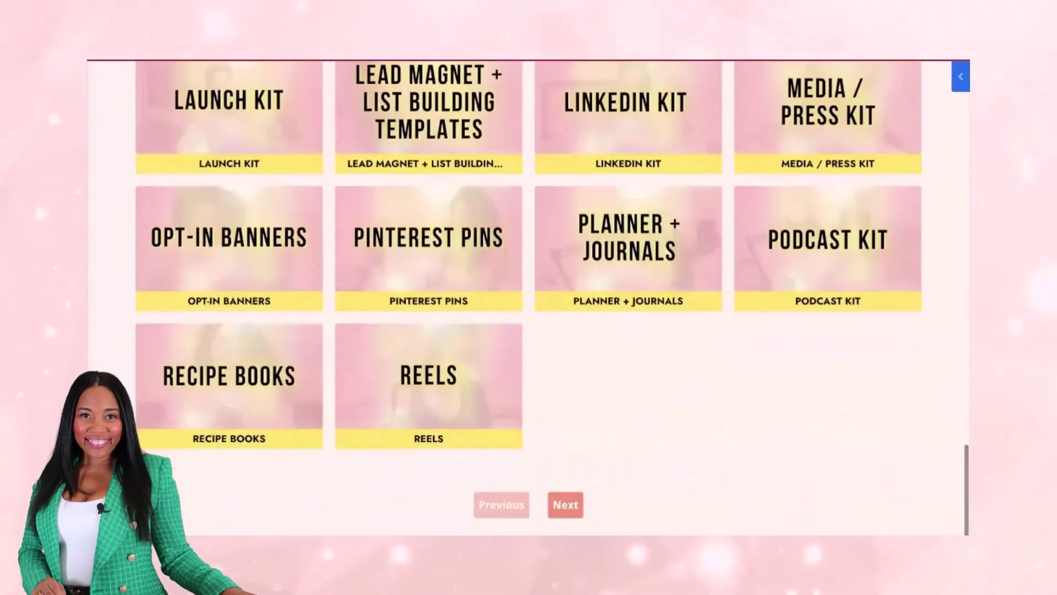
{"action": "left_click", "coordinate": [566, 504]}
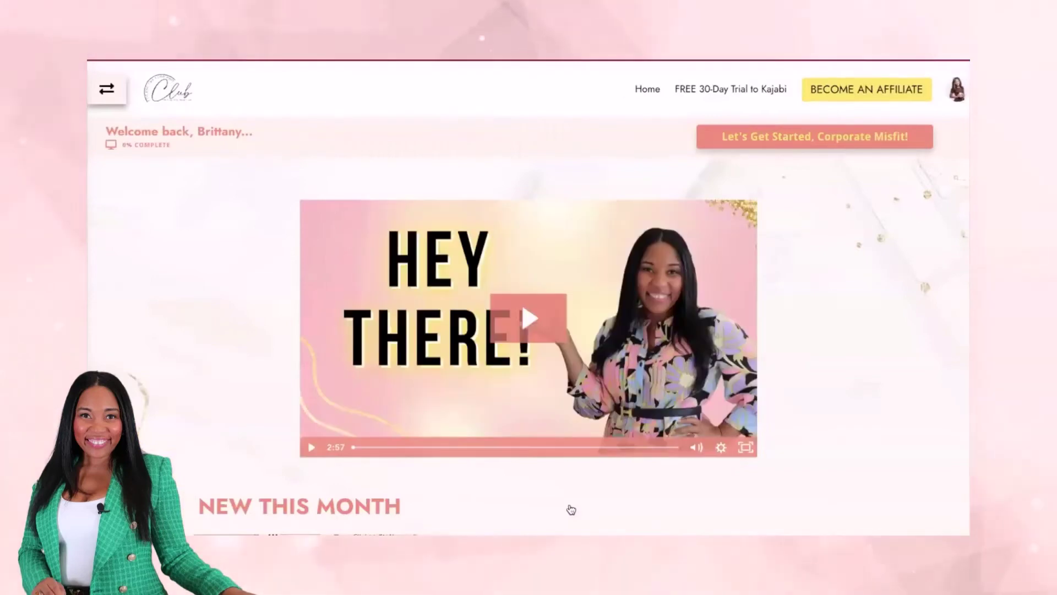
{"action": "scroll", "coordinate": [559, 461], "scroll_direction": "down", "scroll_amount": 1}
{"action": "scroll", "coordinate": [558, 431], "scroll_direction": "down", "scroll_amount": 10}
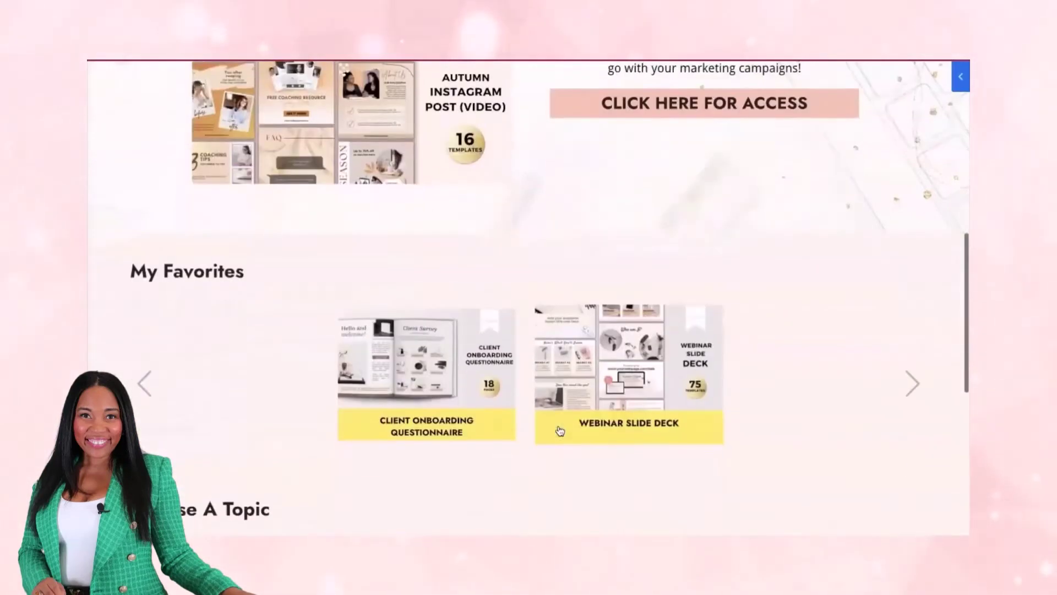
{"action": "scroll", "coordinate": [560, 430], "scroll_direction": "down", "scroll_amount": 5}
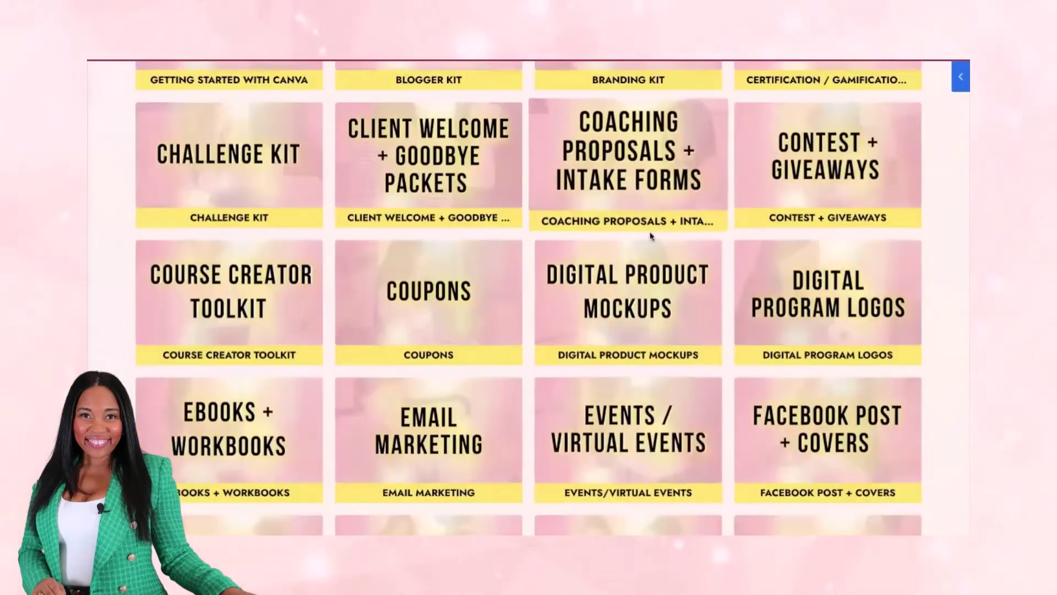
Open Ebooks + Workbooks > Ebook / Workbook and make an editable Canva copy of its template
{"action": "left_click", "coordinate": [205, 455]}
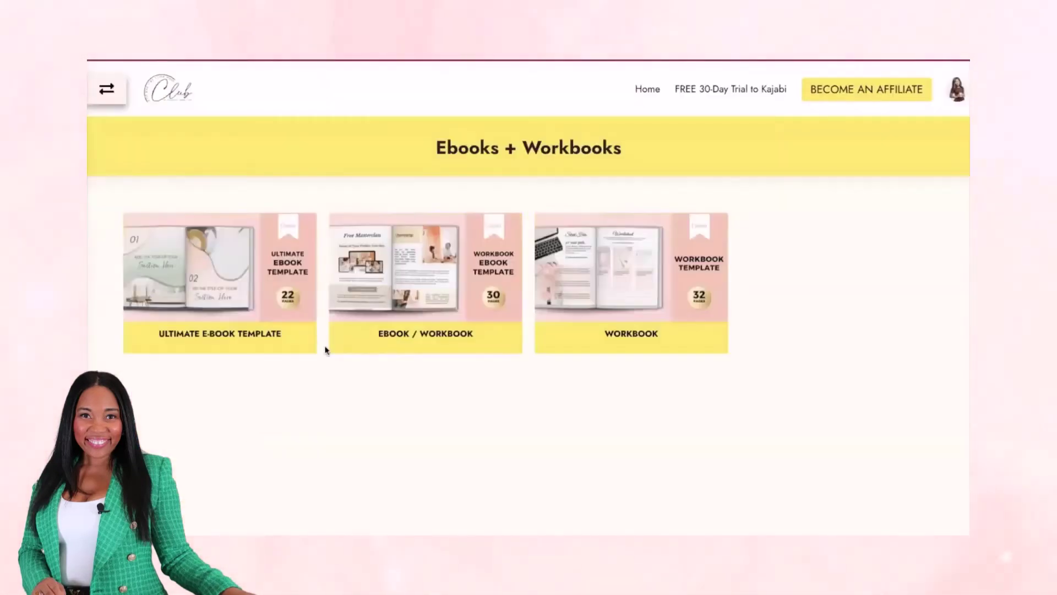
{"action": "left_click", "coordinate": [448, 240]}
{"action": "scroll", "coordinate": [448, 242], "scroll_direction": "down", "scroll_amount": 5}
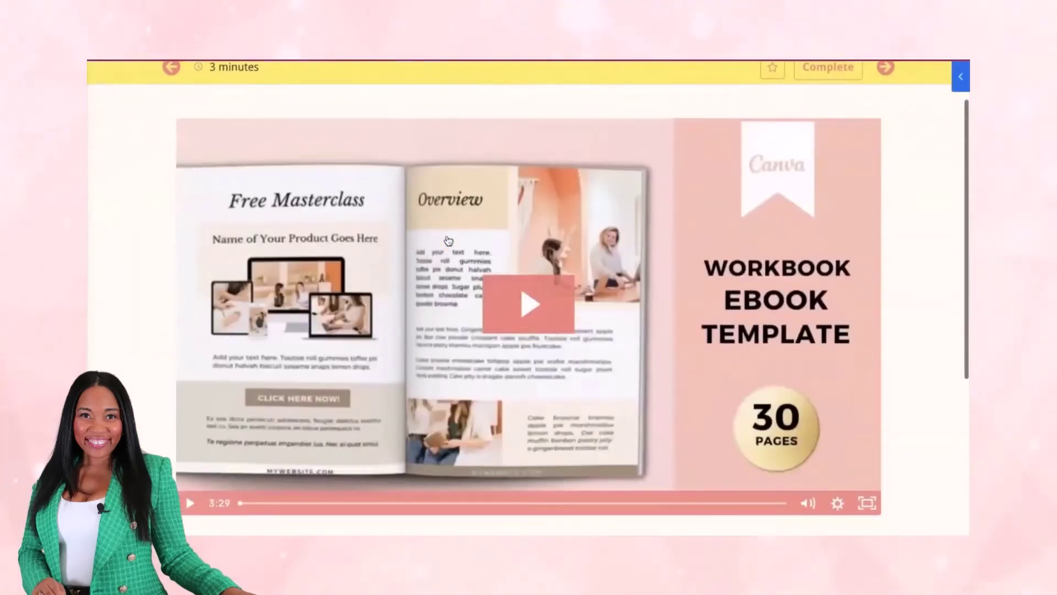
{"action": "scroll", "coordinate": [448, 242], "scroll_direction": "down", "scroll_amount": 2}
{"action": "left_click", "coordinate": [492, 368]}
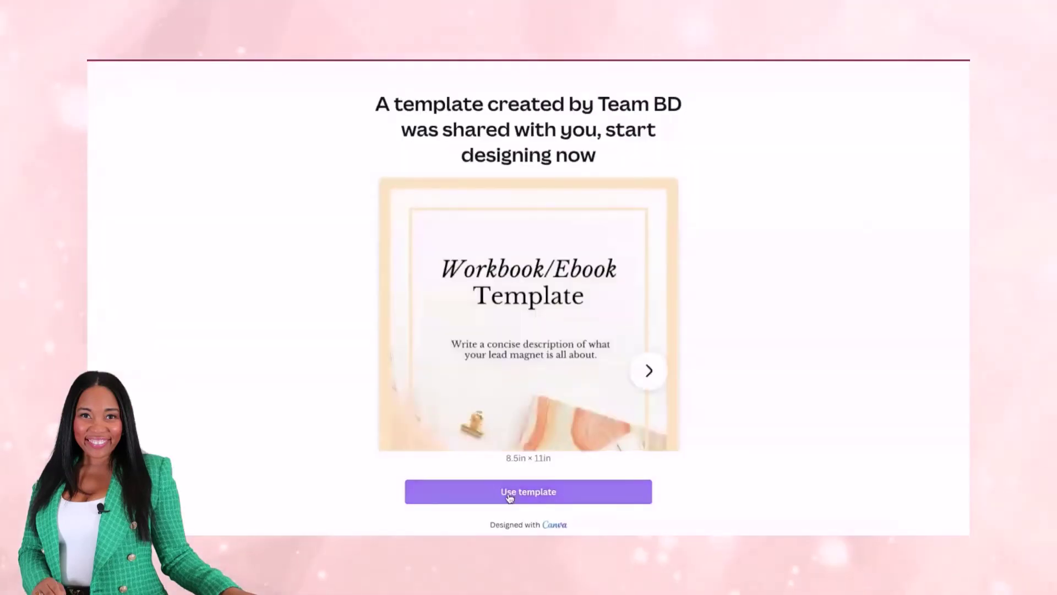
{"action": "left_click", "coordinate": [510, 495]}
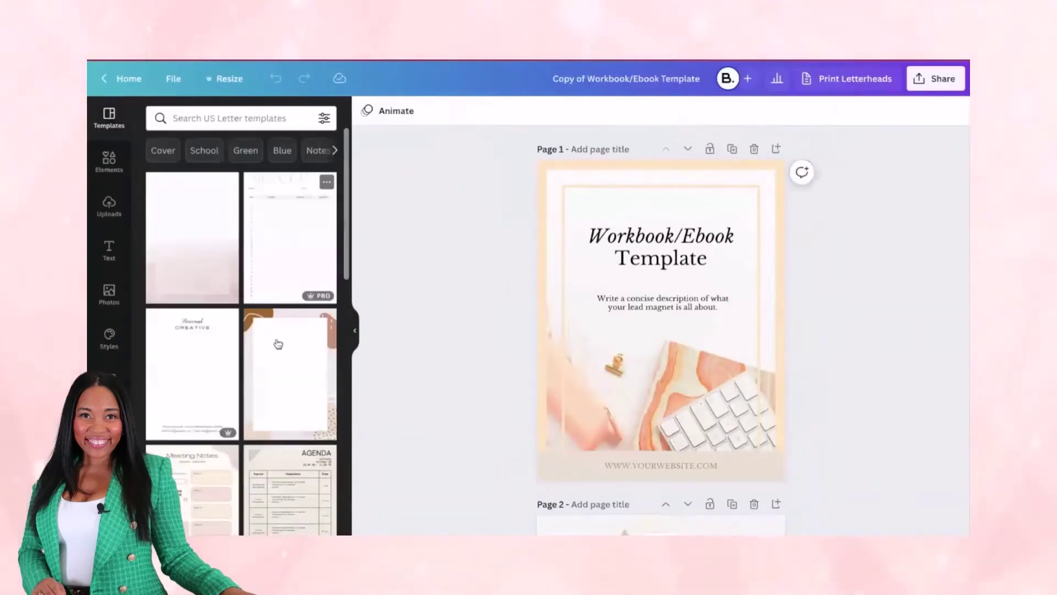
{"action": "scroll", "coordinate": [278, 426], "scroll_direction": "down", "scroll_amount": 2}
{"action": "scroll", "coordinate": [712, 388], "scroll_direction": "down", "scroll_amount": 15}
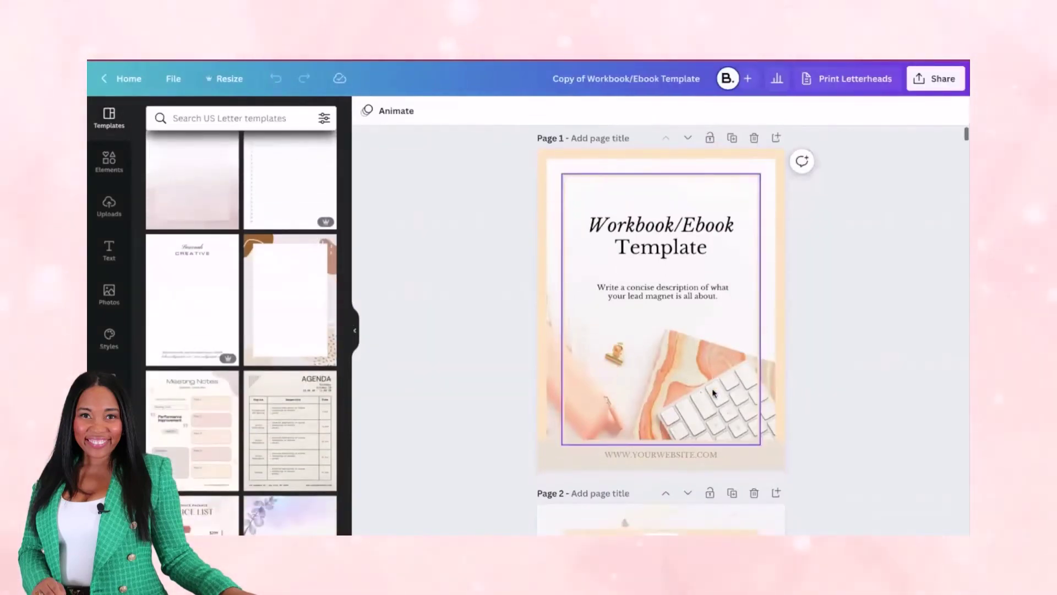
{"action": "scroll", "coordinate": [713, 393], "scroll_direction": "down", "scroll_amount": 10}
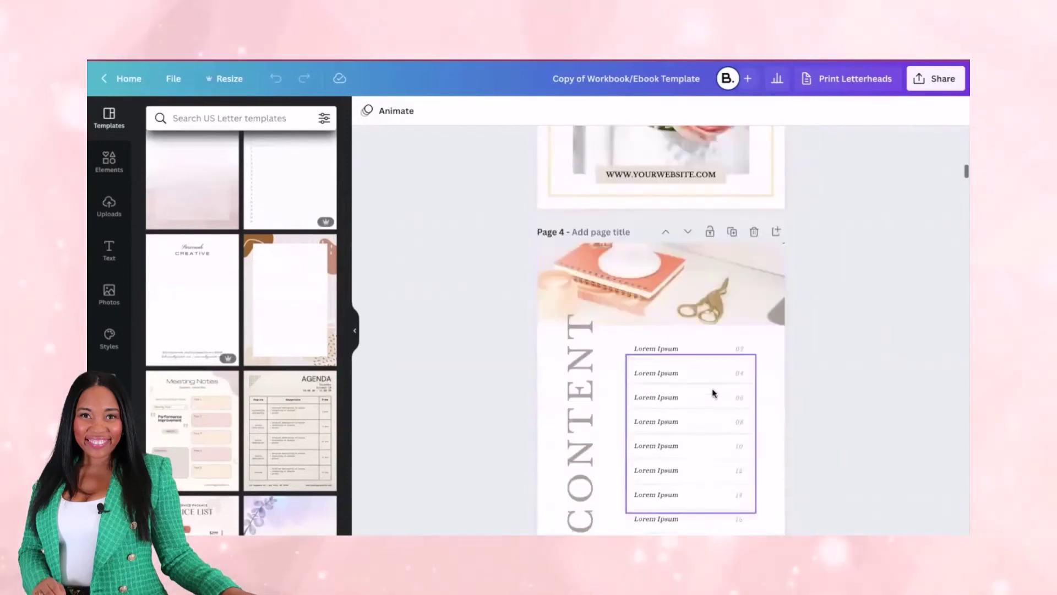
{"action": "scroll", "coordinate": [713, 393], "scroll_direction": "down", "scroll_amount": 10}
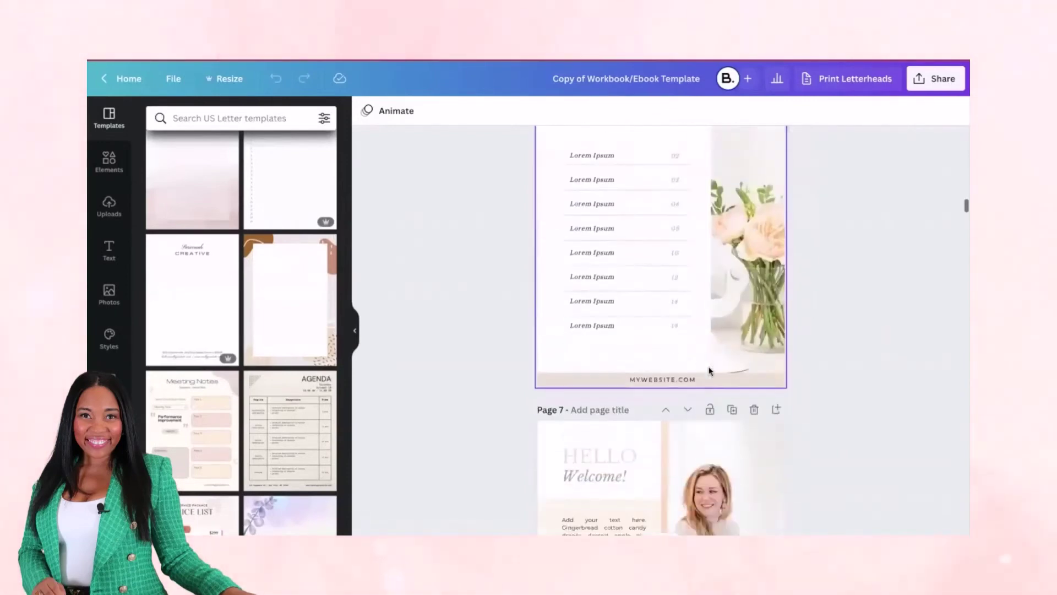
{"action": "scroll", "coordinate": [709, 371], "scroll_direction": "down", "scroll_amount": 1}
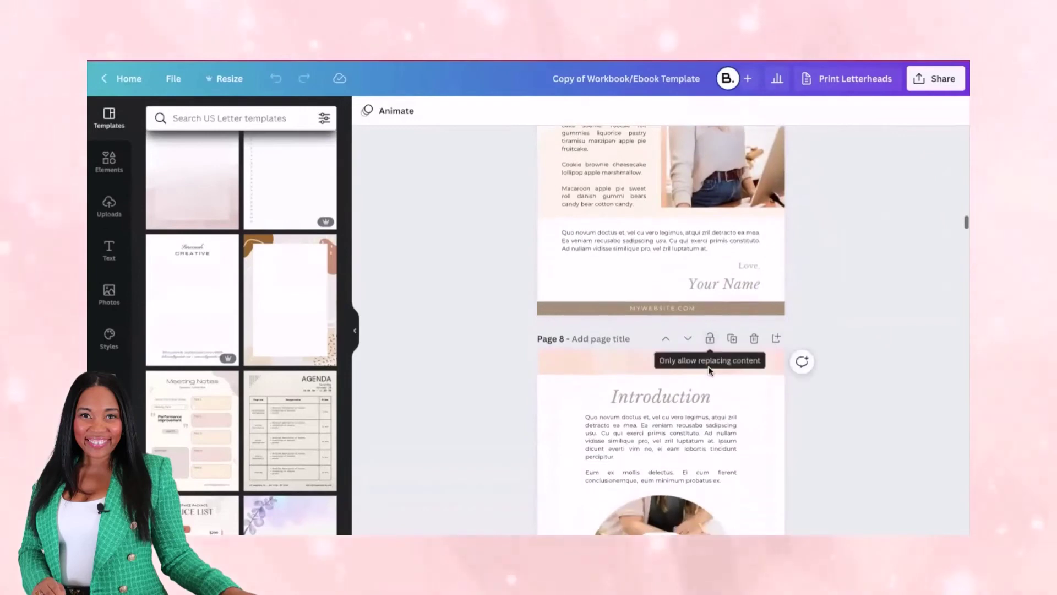
{"action": "scroll", "coordinate": [702, 448], "scroll_direction": "down", "scroll_amount": 10}
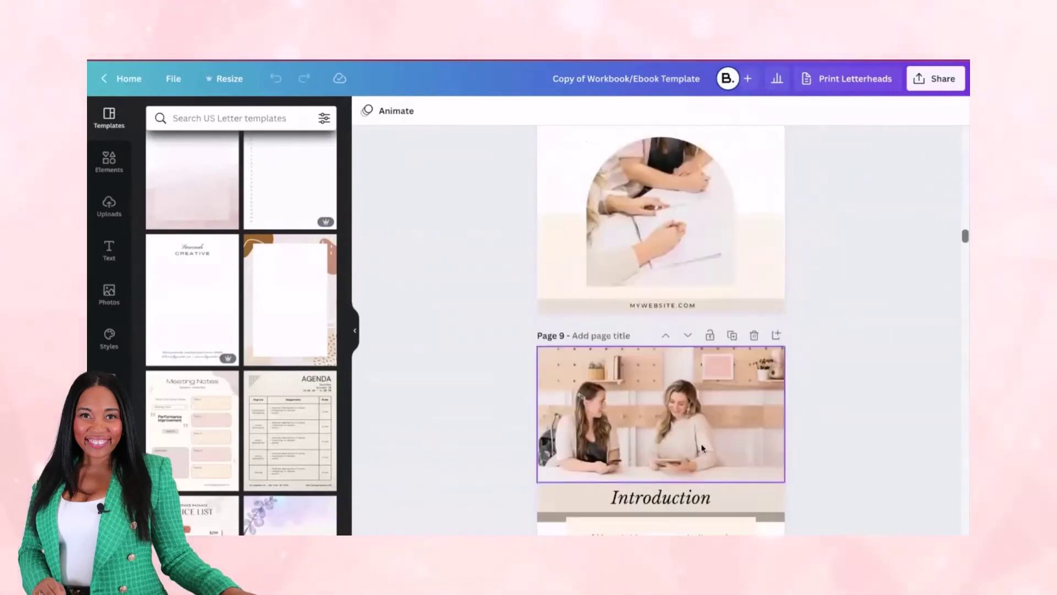
{"action": "scroll", "coordinate": [703, 448], "scroll_direction": "down", "scroll_amount": 10}
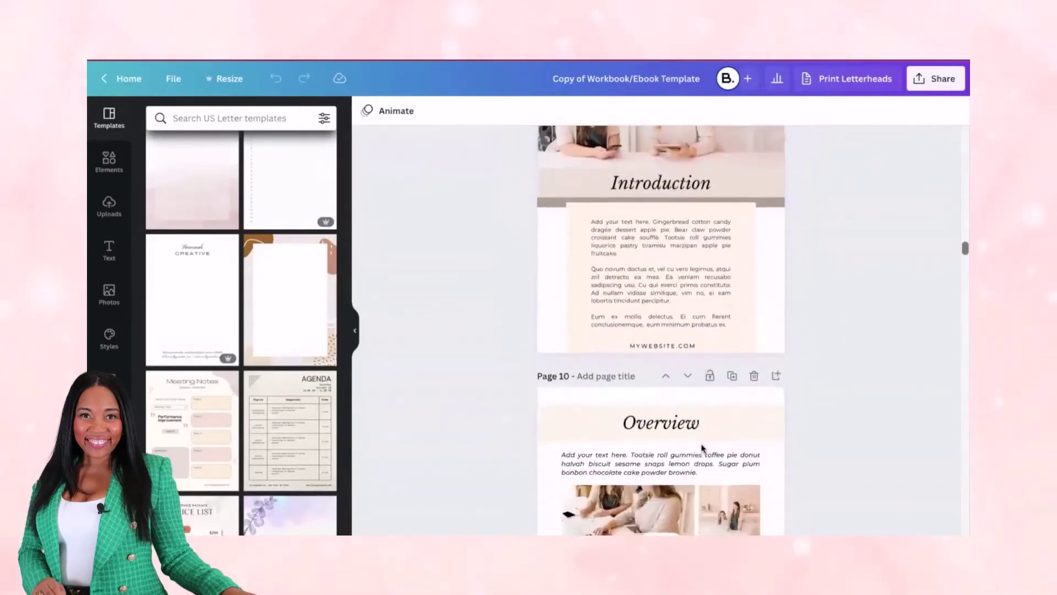
{"action": "scroll", "coordinate": [703, 449], "scroll_direction": "down", "scroll_amount": 10}
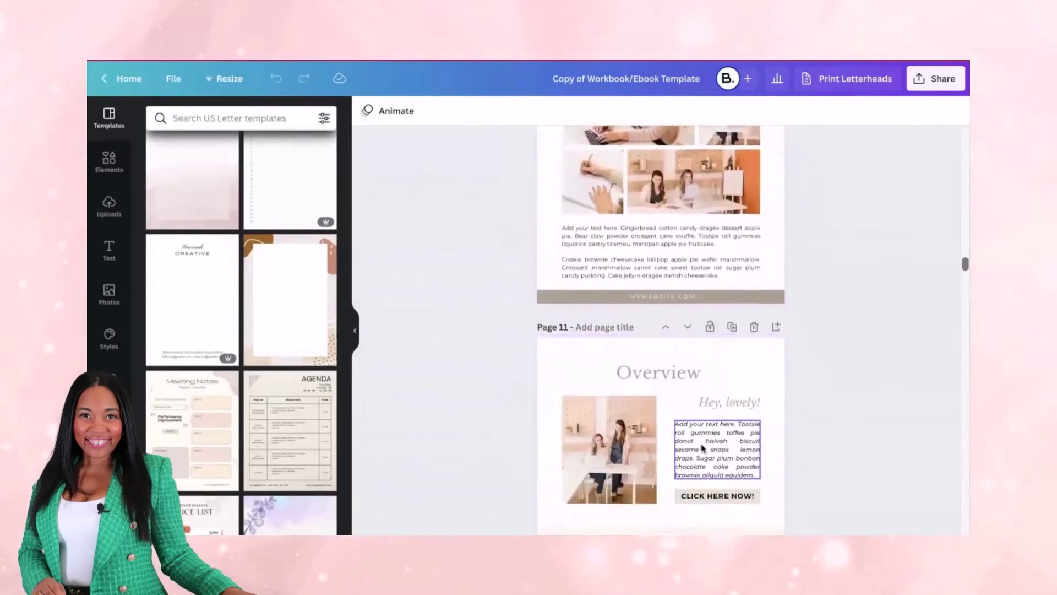
{"action": "scroll", "coordinate": [701, 444], "scroll_direction": "down", "scroll_amount": 8}
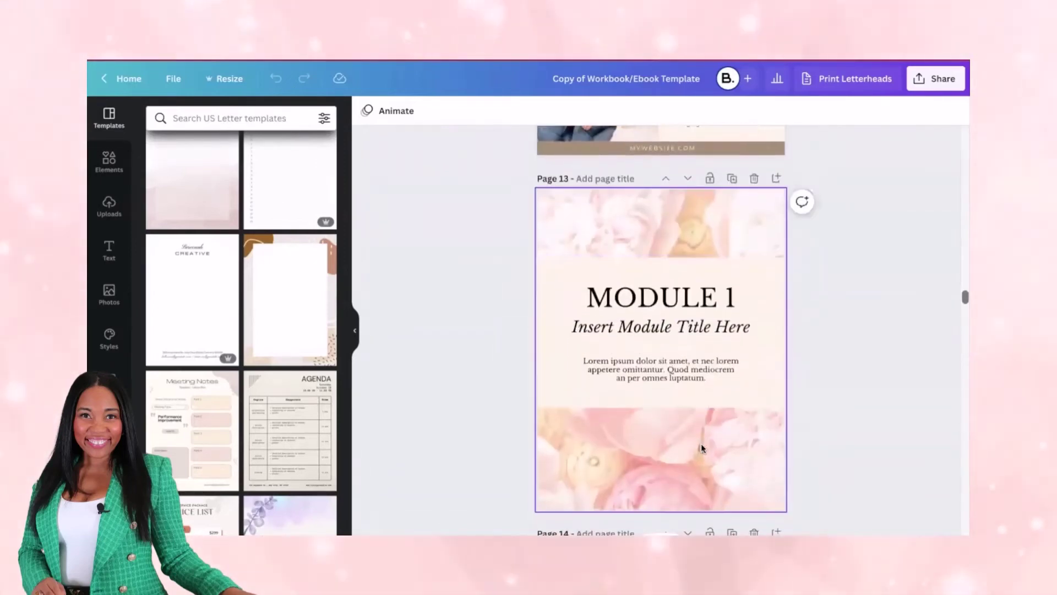
{"action": "scroll", "coordinate": [702, 444], "scroll_direction": "down", "scroll_amount": 8}
{"action": "scroll", "coordinate": [701, 443], "scroll_direction": "down", "scroll_amount": 15}
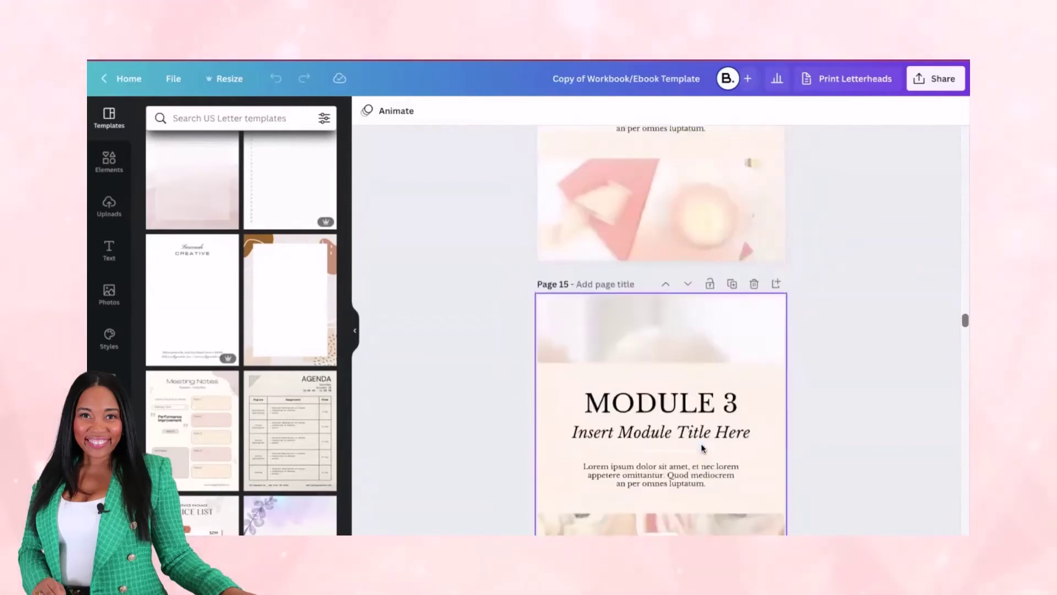
{"action": "scroll", "coordinate": [701, 443], "scroll_direction": "down", "scroll_amount": 3}
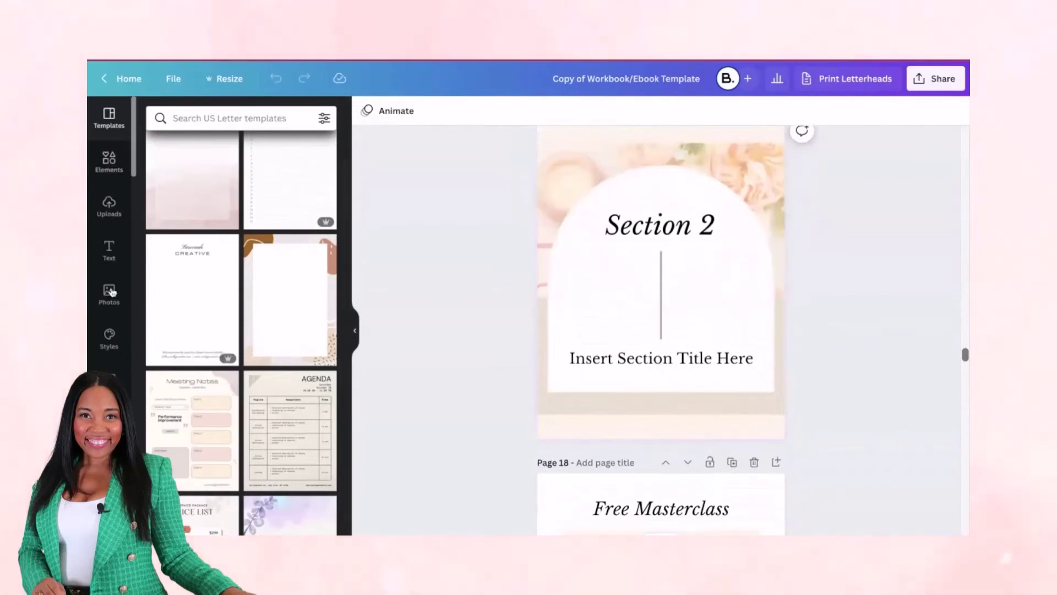
Set a clothing-rack stock photo as the Page 17 Section 2 background
{"action": "left_click", "coordinate": [111, 295]}
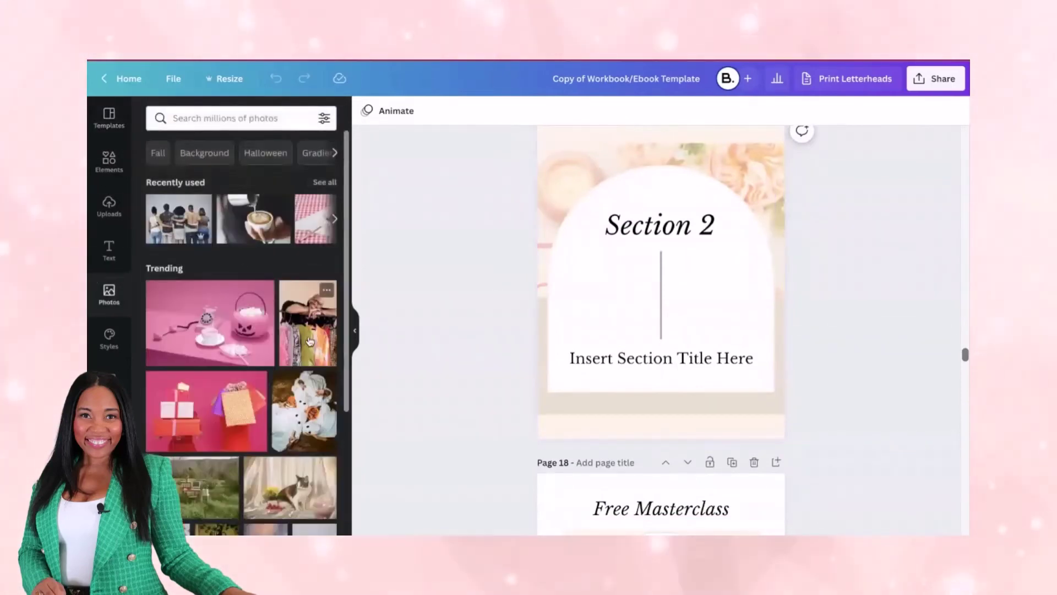
{"action": "scroll", "coordinate": [533, 272], "scroll_direction": "up", "scroll_amount": 2}
{"action": "left_click_drag", "start_coordinate": [310, 341], "coordinate": [578, 270]}
Try the ghost photo in Page 19's image frame, then undo it
{"action": "scroll", "coordinate": [592, 329], "scroll_direction": "down", "scroll_amount": 2}
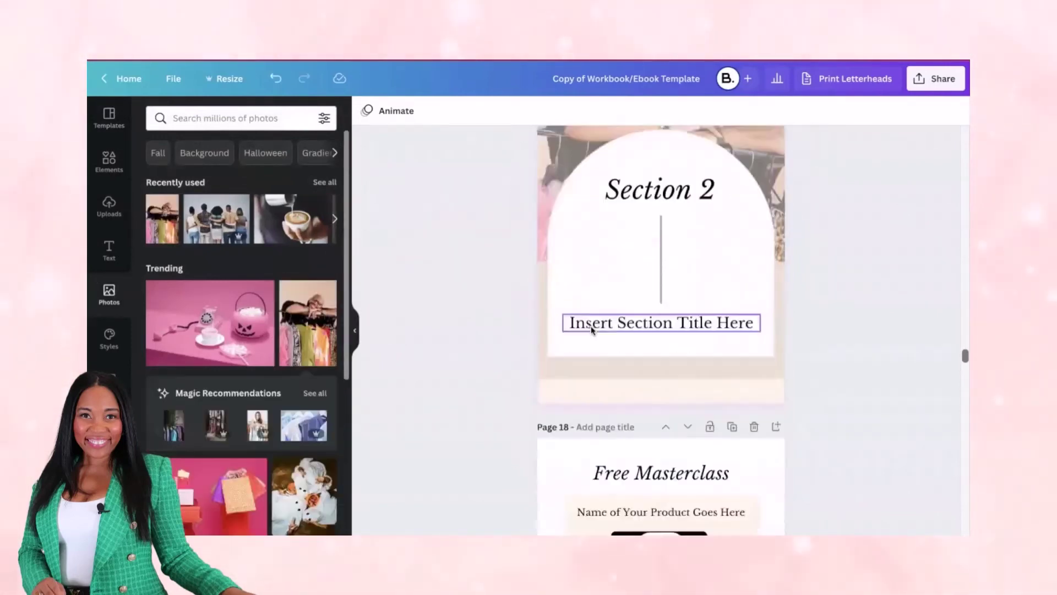
{"action": "scroll", "coordinate": [591, 329], "scroll_direction": "down", "scroll_amount": 5}
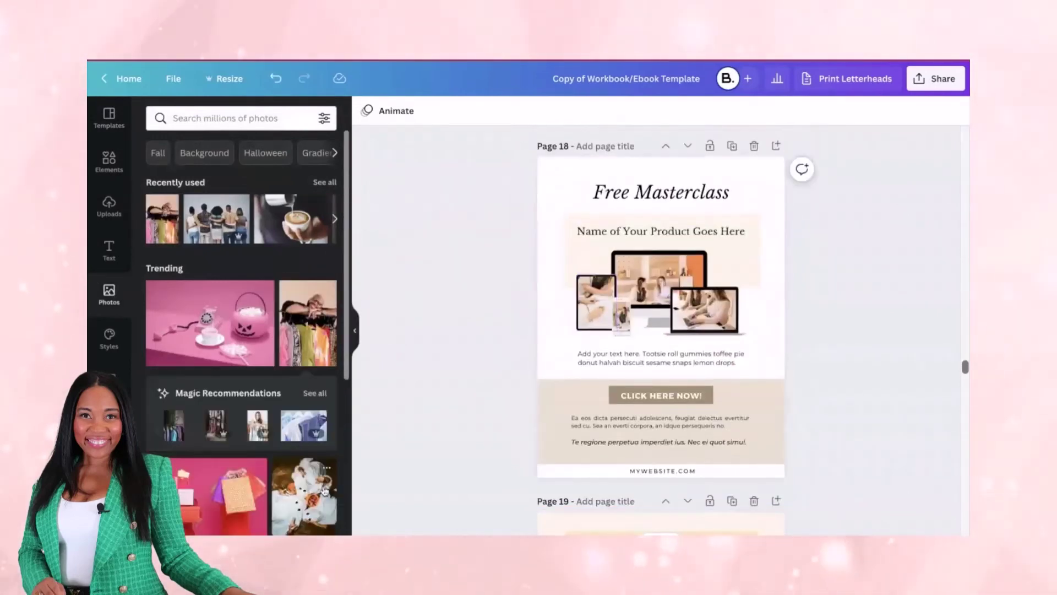
{"action": "scroll", "coordinate": [633, 417], "scroll_direction": "down", "scroll_amount": 5}
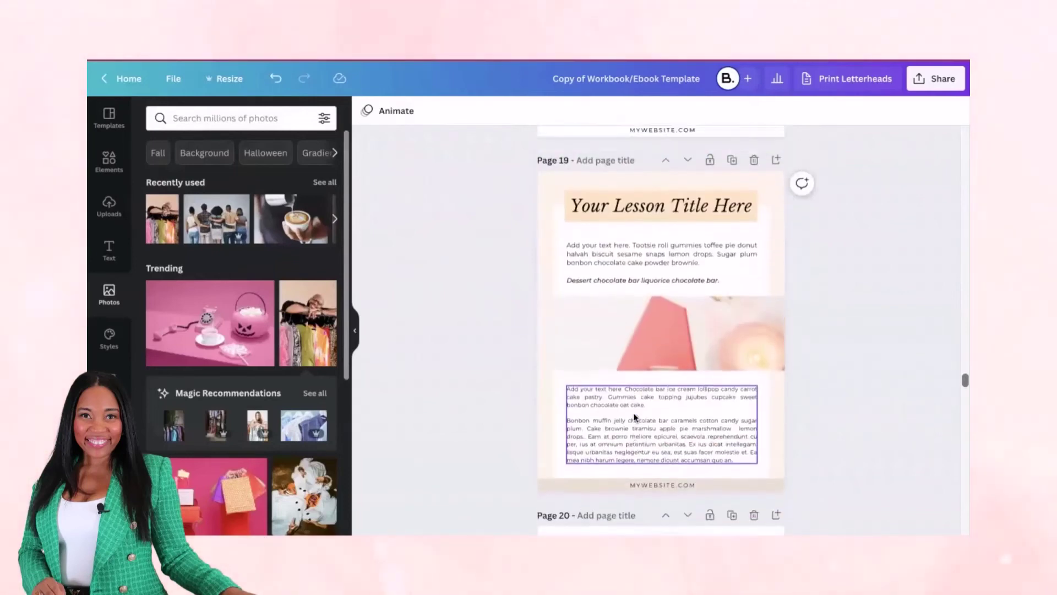
{"action": "left_click_drag", "start_coordinate": [306, 485], "coordinate": [613, 391]}
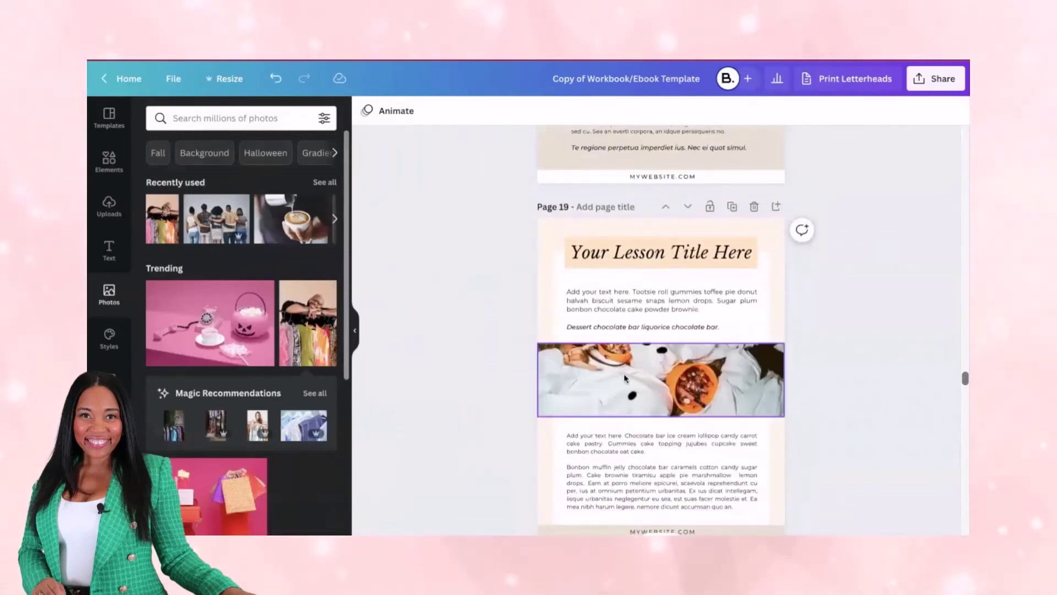
{"action": "key", "text": "ctrl+z"}
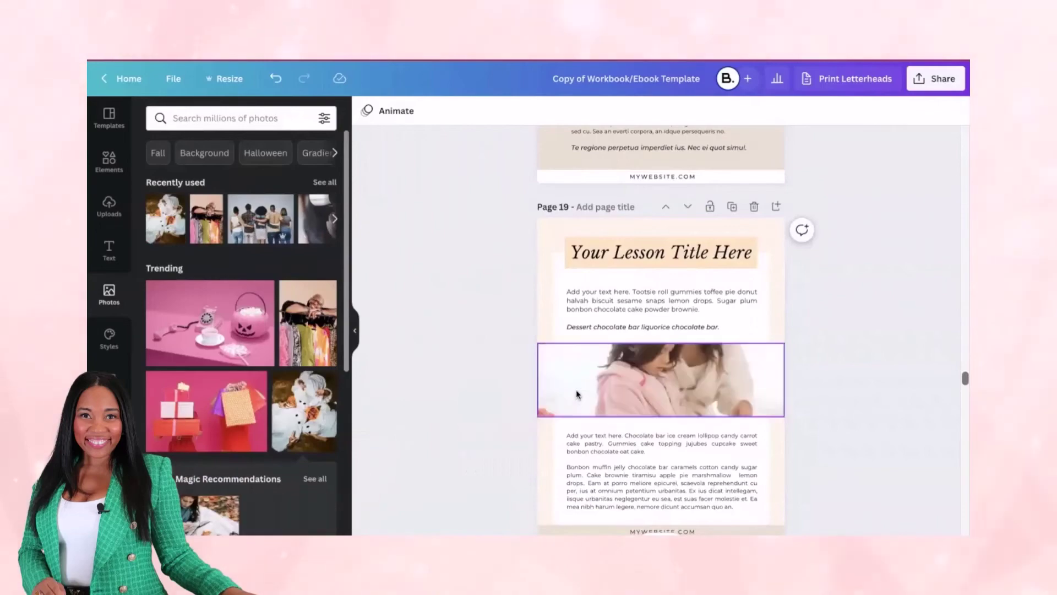
Scroll down through the remaining pages to Page 30
{"action": "scroll", "coordinate": [584, 338], "scroll_direction": "down", "scroll_amount": 12}
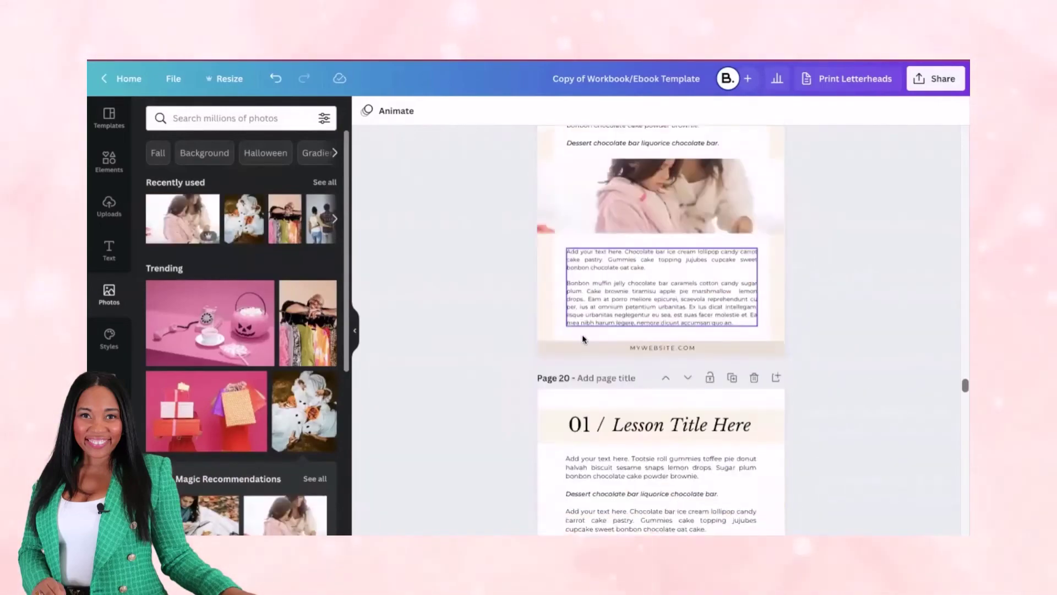
{"action": "scroll", "coordinate": [583, 335], "scroll_direction": "down", "scroll_amount": 18}
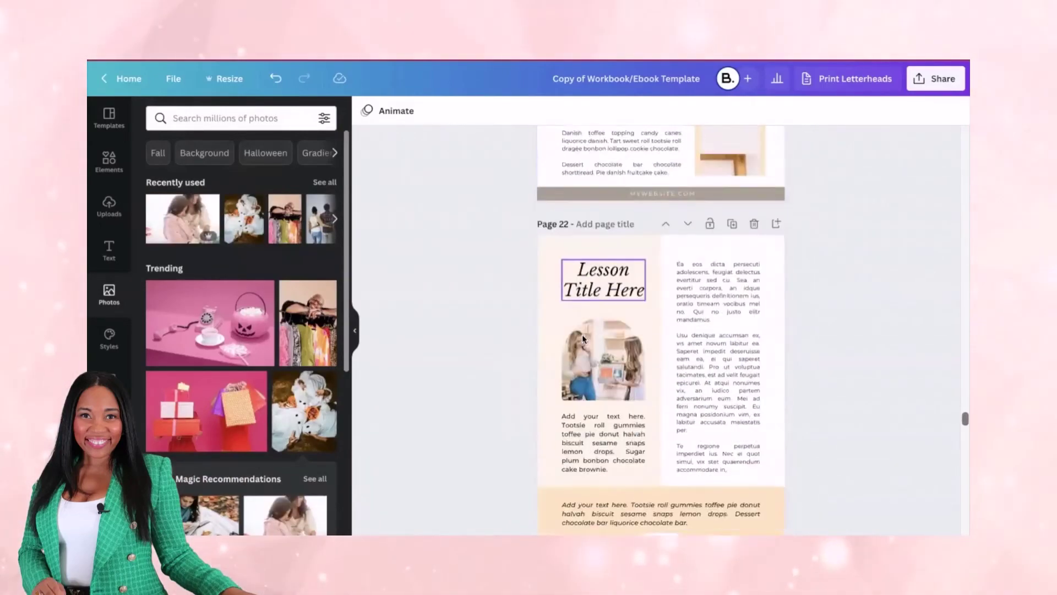
{"action": "scroll", "coordinate": [583, 333], "scroll_direction": "down", "scroll_amount": 20}
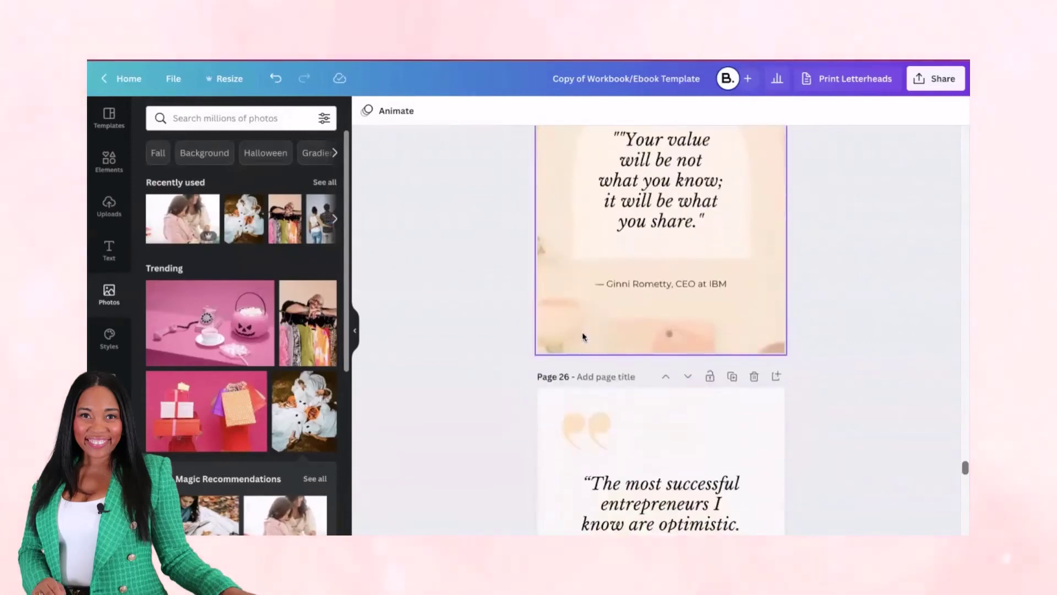
{"action": "scroll", "coordinate": [582, 317], "scroll_direction": "down", "scroll_amount": 8}
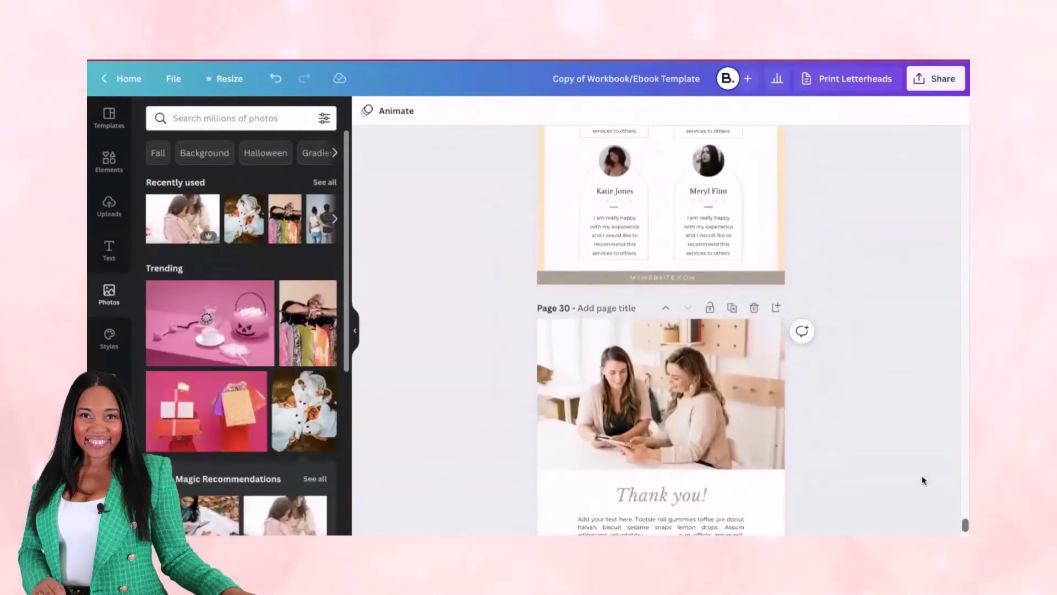
{"action": "scroll", "coordinate": [779, 467], "scroll_direction": "down", "scroll_amount": 3}
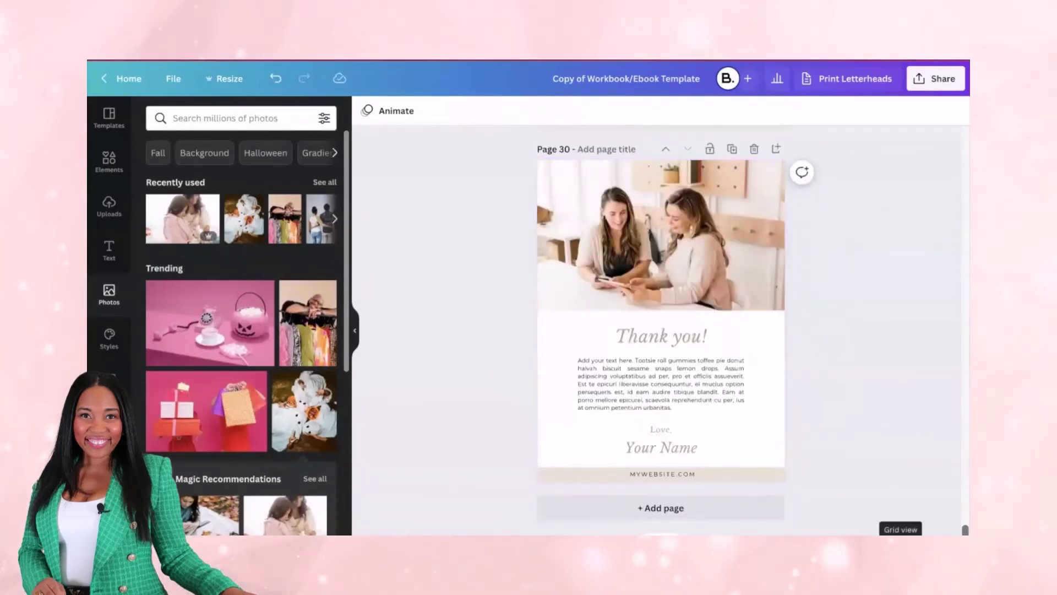
Lay out the 30 pages in grid view, check page 2's options, and briefly preview full screen
{"action": "left_click", "coordinate": [900, 537]}
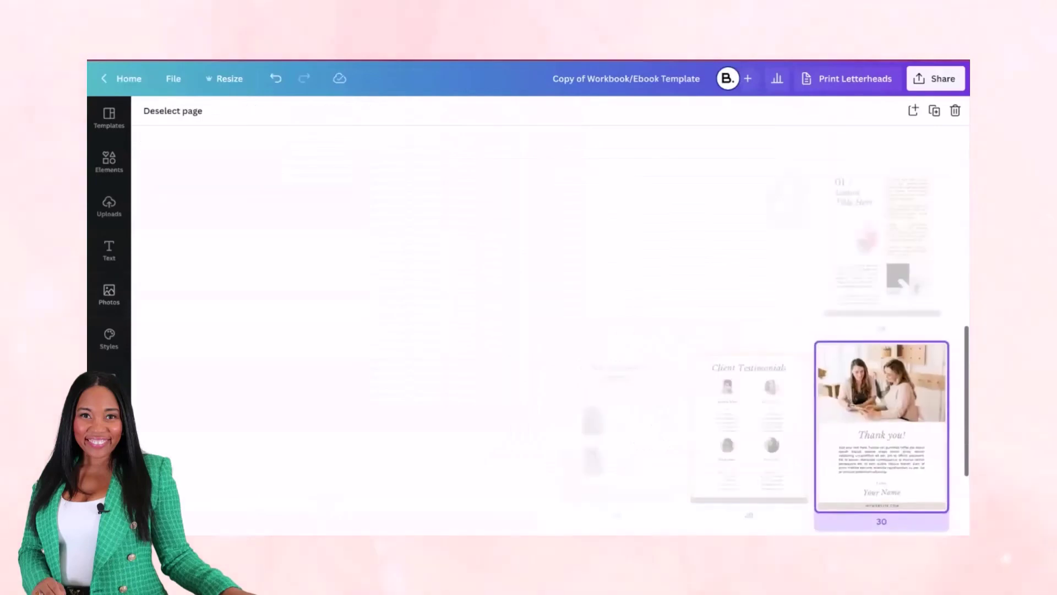
{"action": "scroll", "coordinate": [552, 346], "scroll_direction": "up", "scroll_amount": 10}
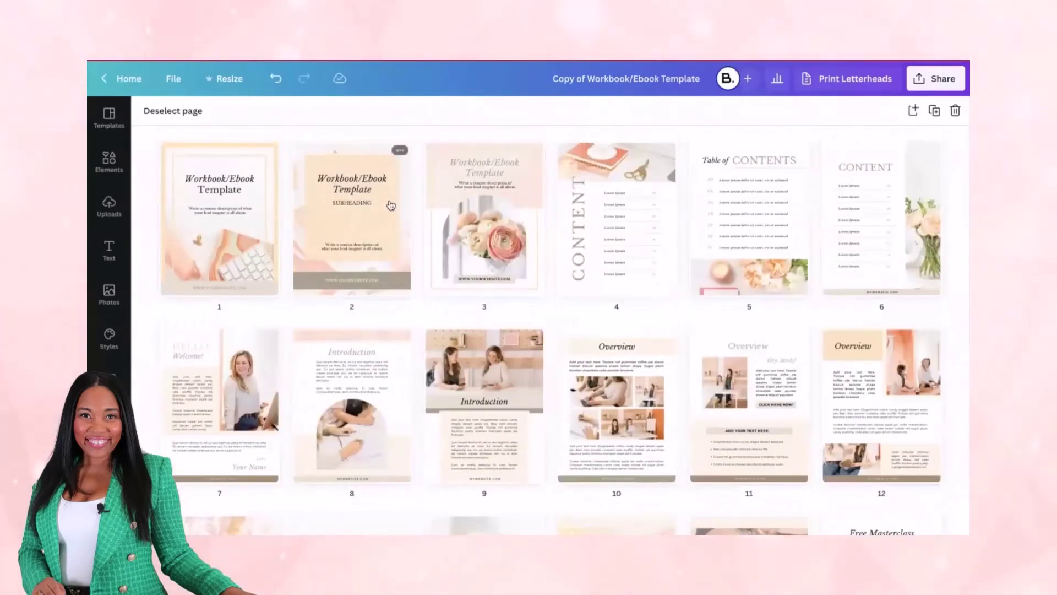
{"action": "left_click", "coordinate": [358, 203]}
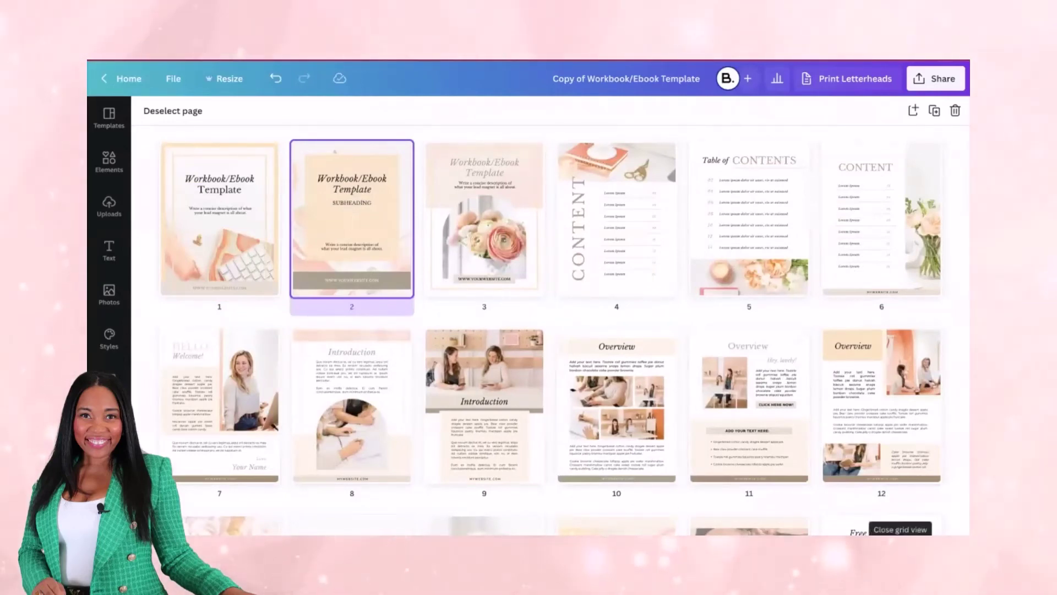
{"action": "left_click", "coordinate": [400, 151]}
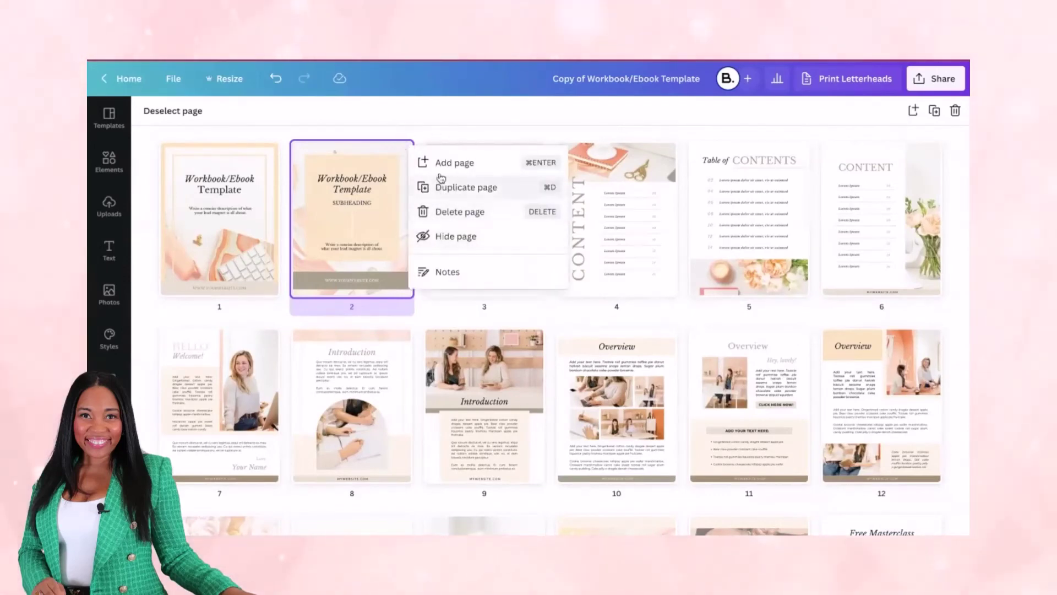
{"action": "left_click", "coordinate": [420, 132]}
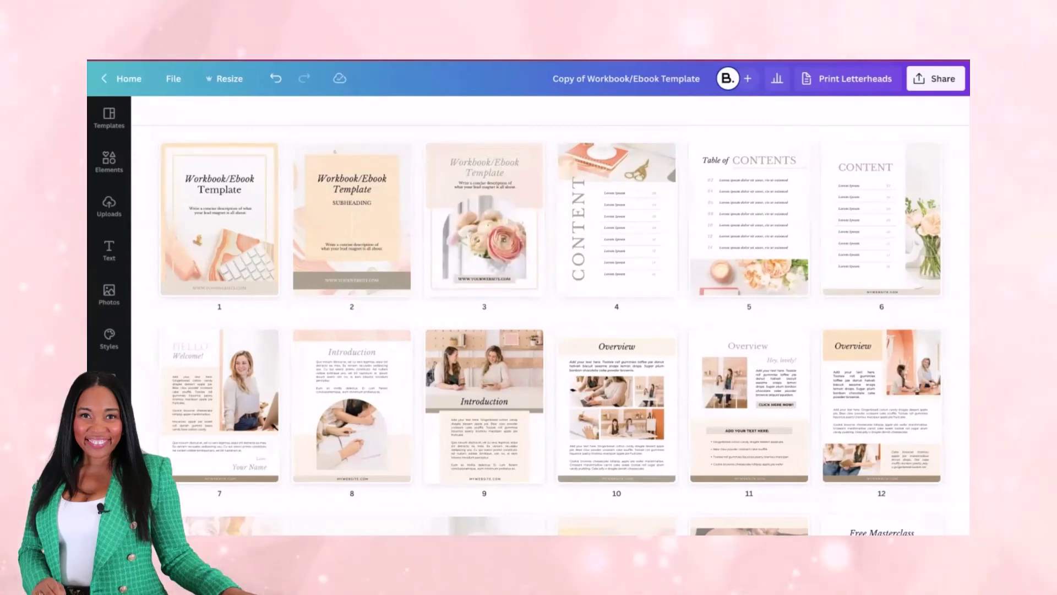
{"action": "key", "text": "ctrl+alt+p"}
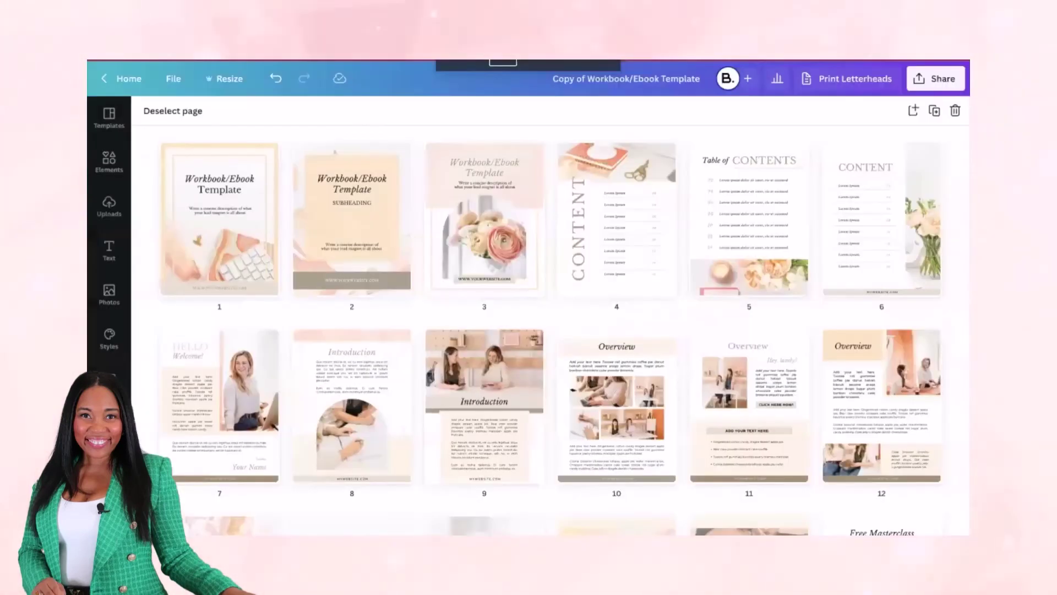
{"action": "key", "text": "Escape"}
{"action": "left_click", "coordinate": [942, 79]}
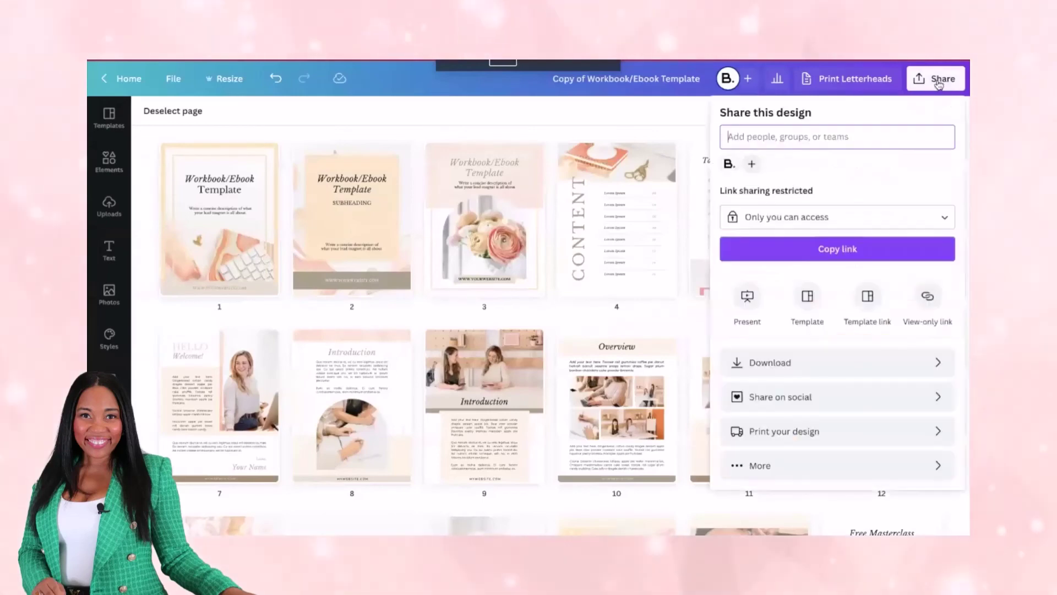
{"action": "left_click", "coordinate": [794, 365]}
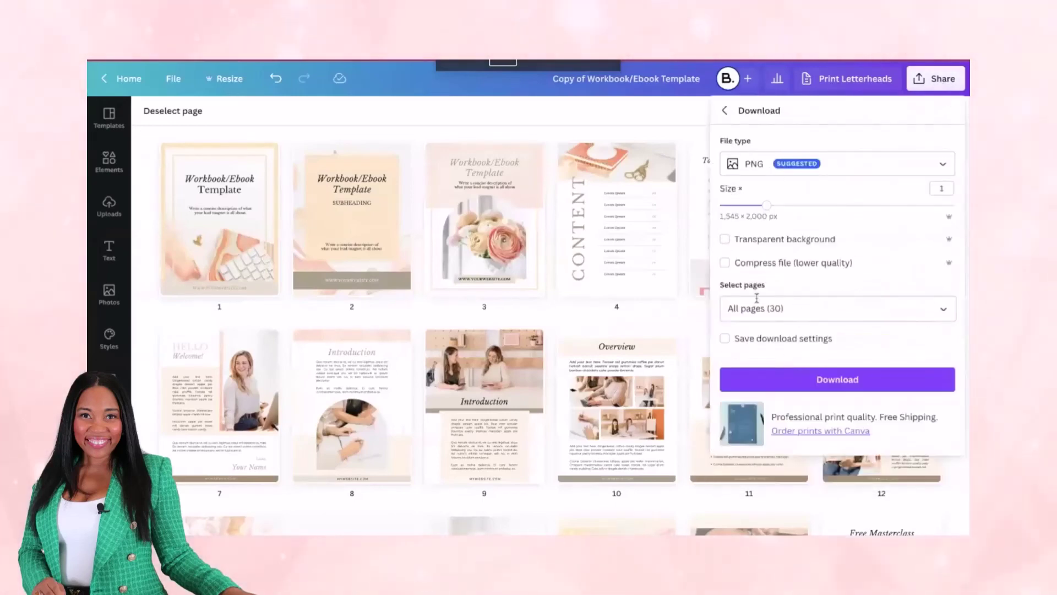
{"action": "left_click", "coordinate": [762, 174]}
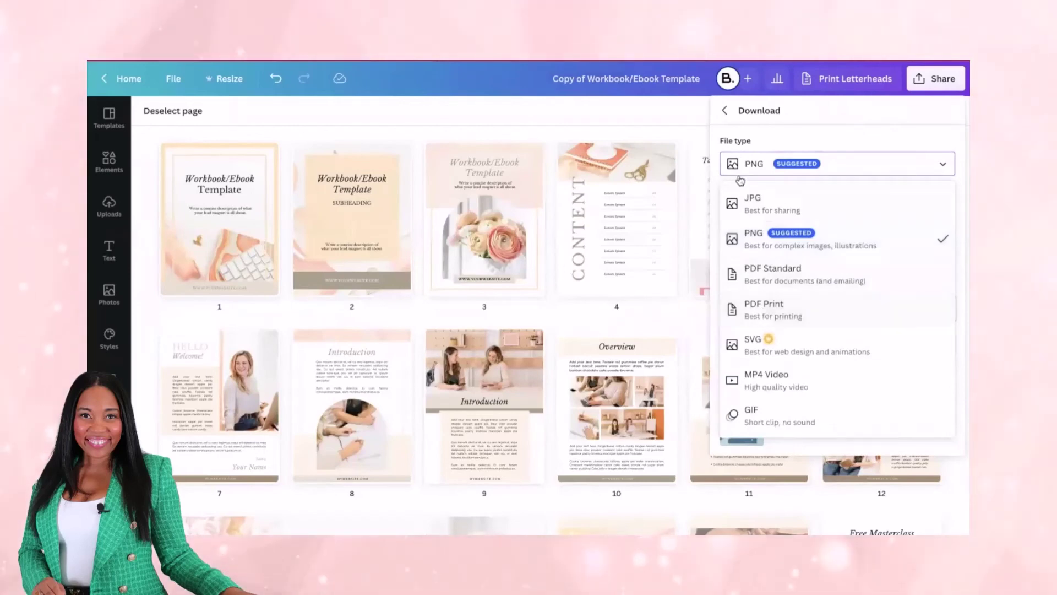
{"action": "left_click", "coordinate": [771, 238]}
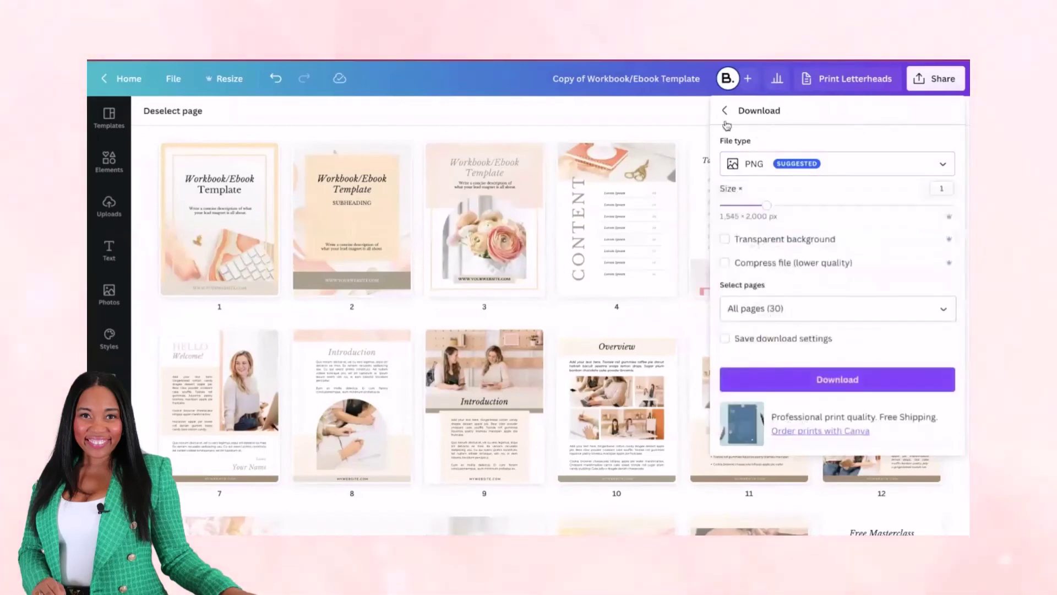
{"action": "left_click", "coordinate": [687, 118]}
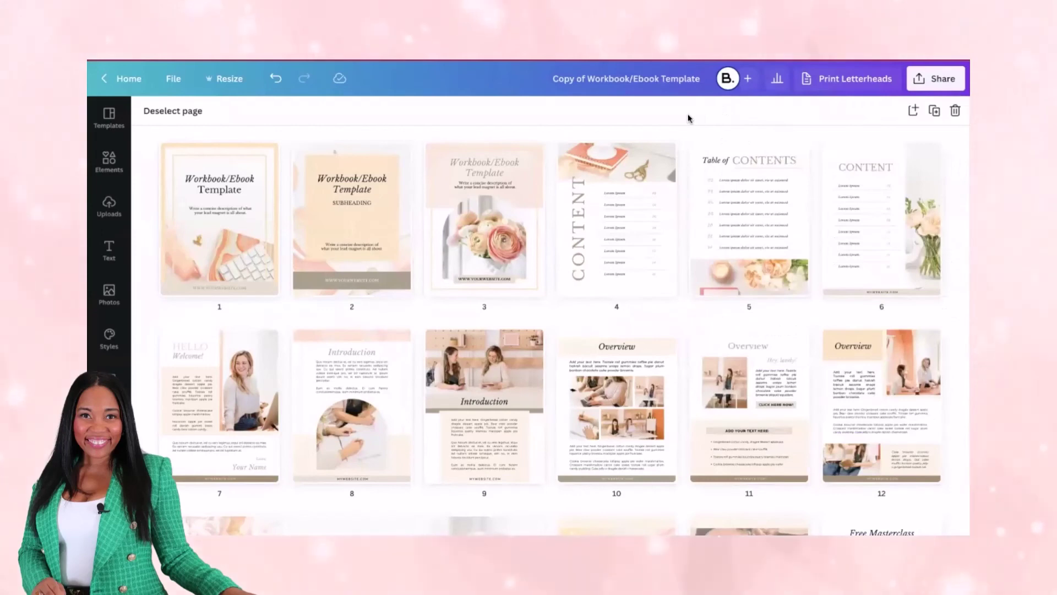